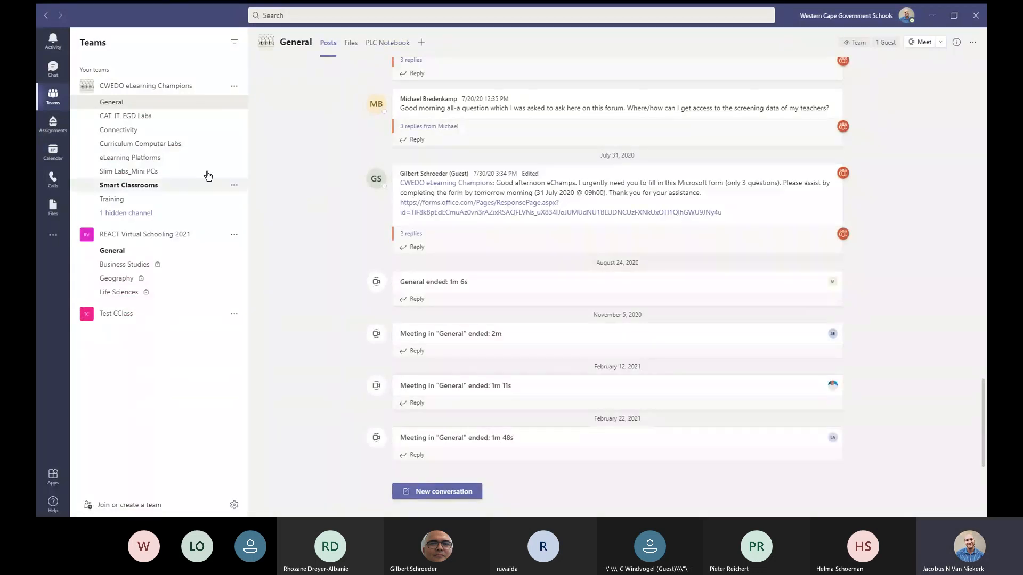
Step: Switch from the team's posts to the Calendar's work-week view for April 5–9, 2021
left_click(53, 152)
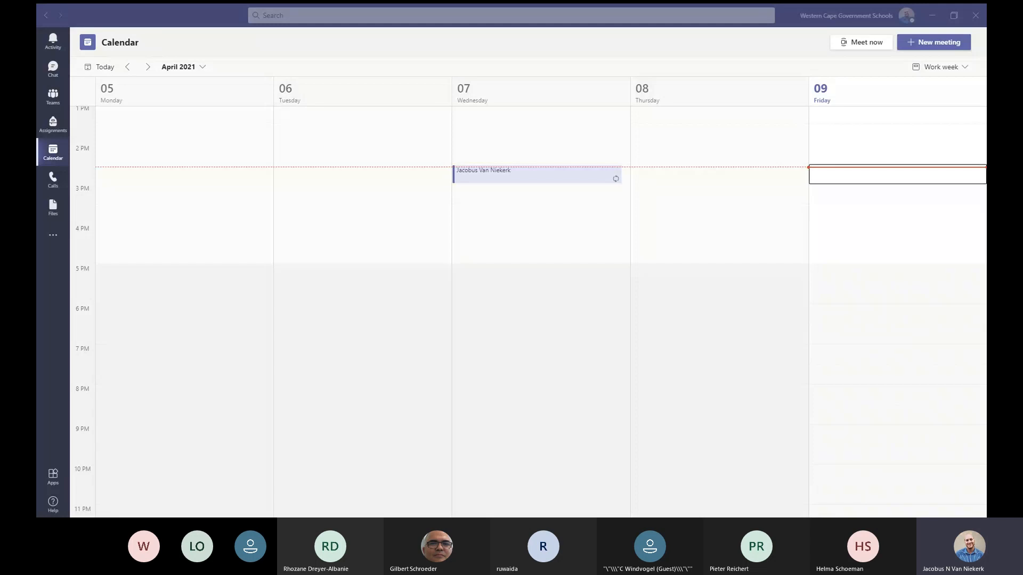
Step: Select a one-hour slot on Tuesday, April 6, starting at 2:30 PM
left_click(165, 462)
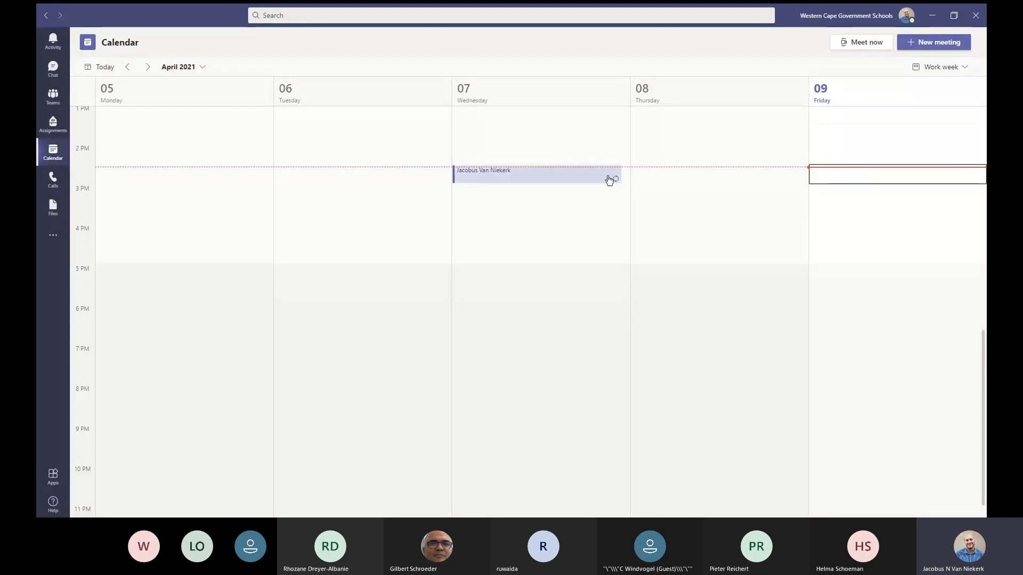
left_click_drag(371, 182, 371, 205)
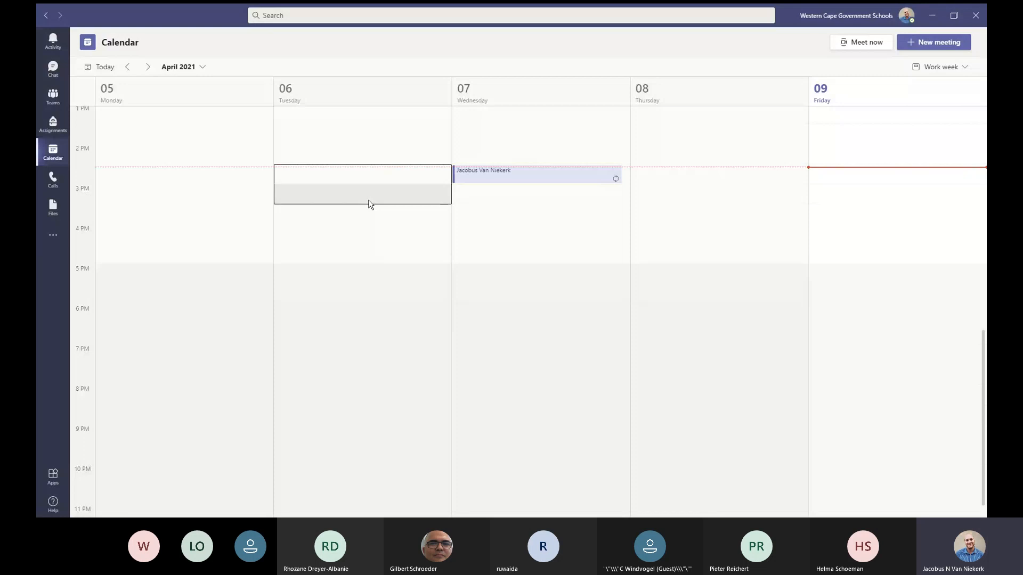
Step: Create a new meeting from the selected slot and move its start to 3:00 PM, ending 4:00 PM
left_click(371, 204)
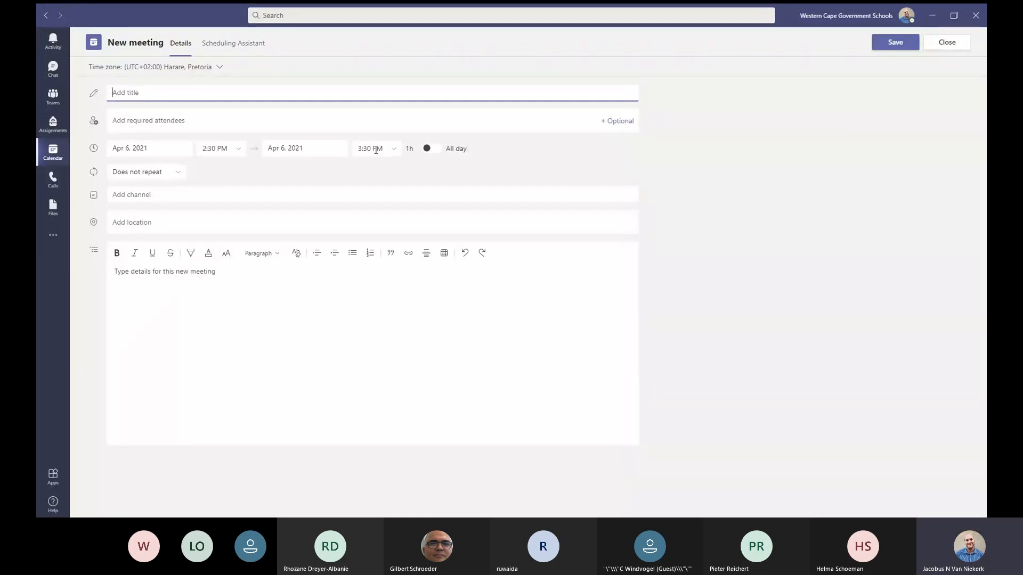
left_click(238, 152)
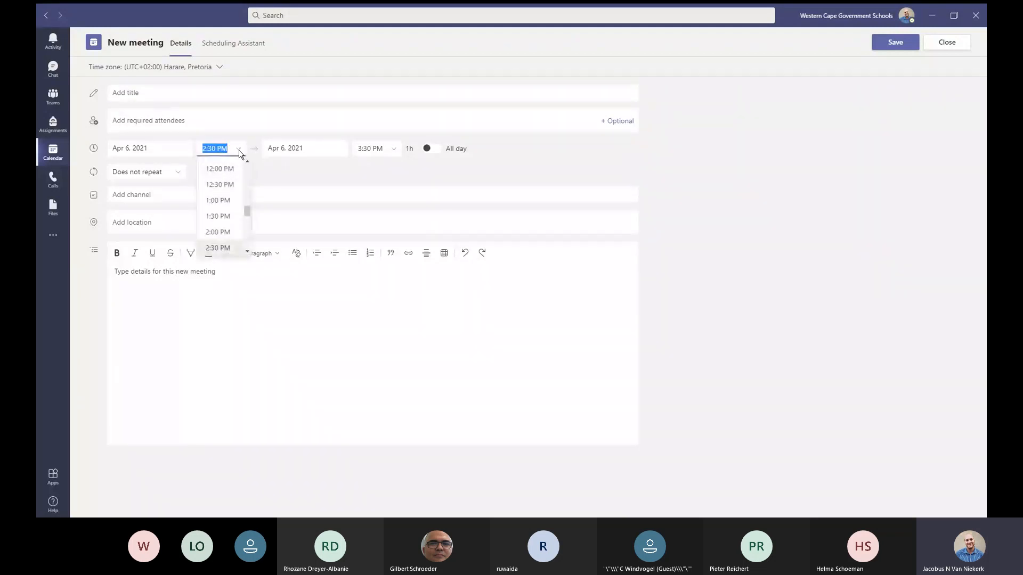
scroll(229, 226, "down", 1)
left_click(228, 216)
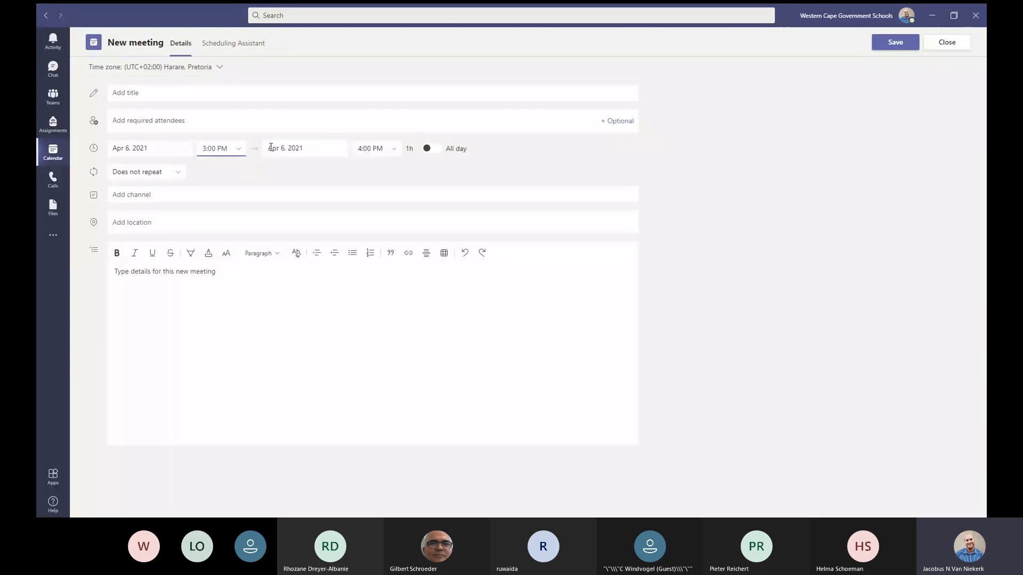
left_click(188, 93)
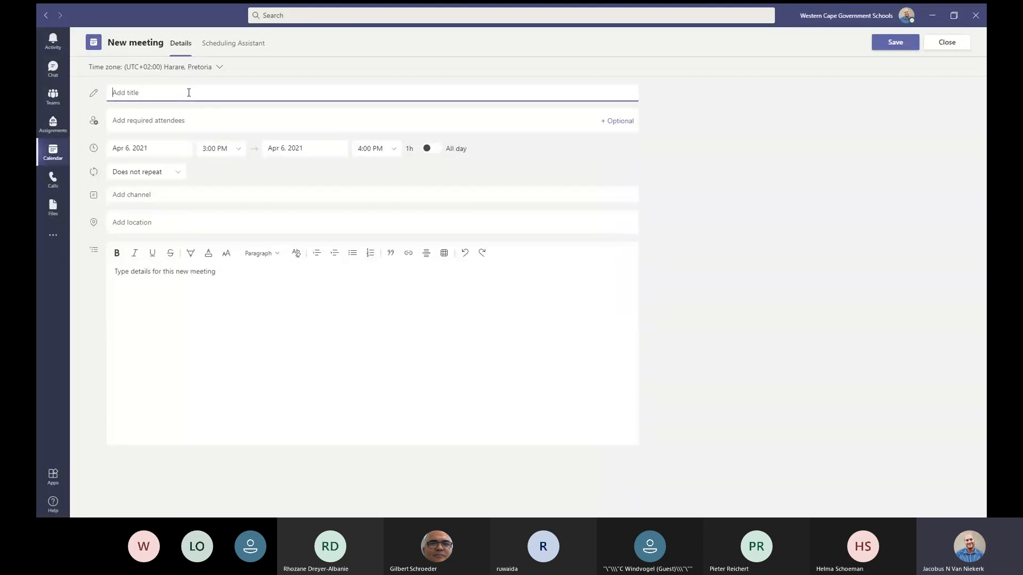
Step: Enter 'Life Orientation Tutoring' as the meeting title
type("L")
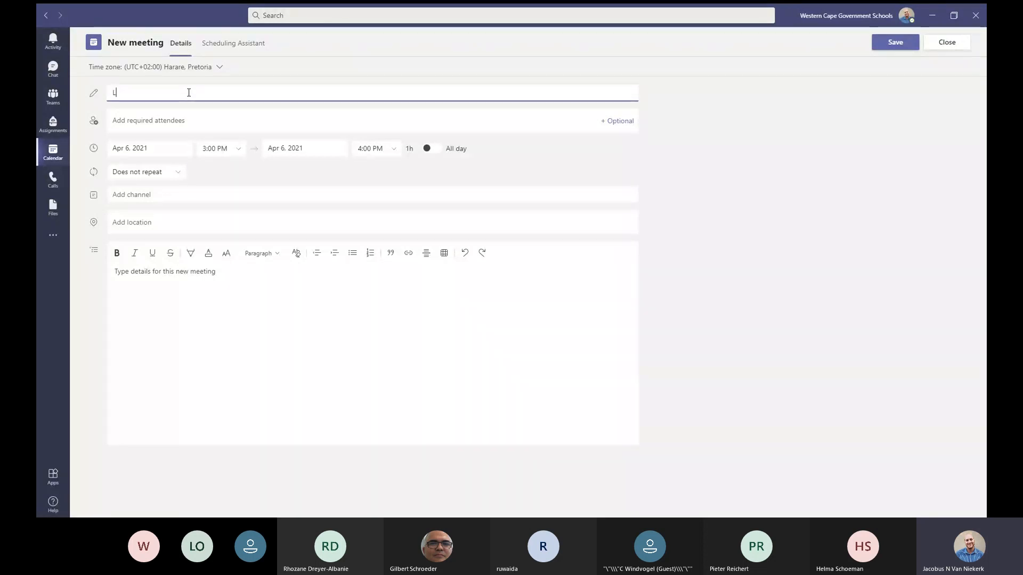
type("ife Orientati")
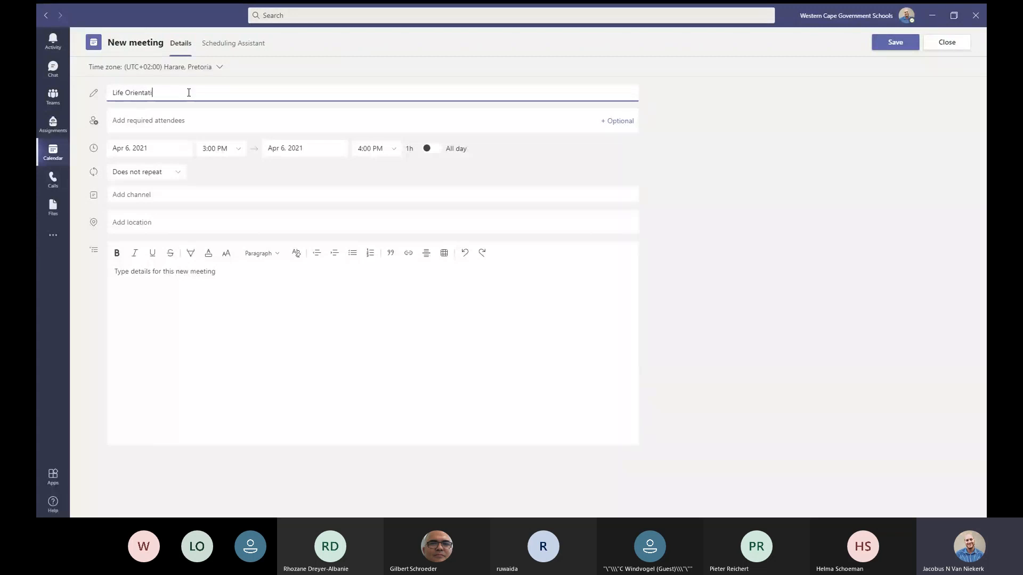
type("on T")
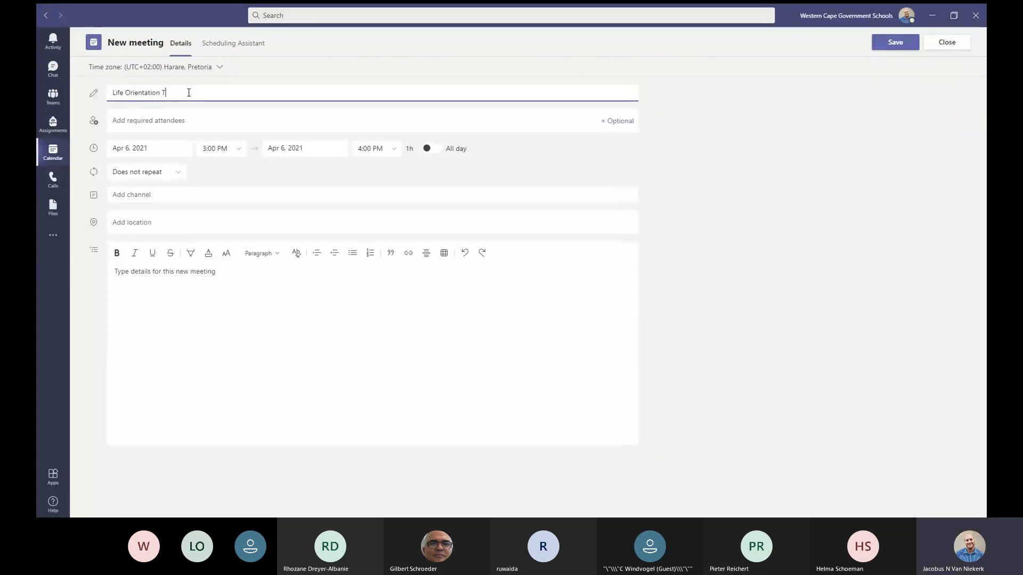
type("utoring")
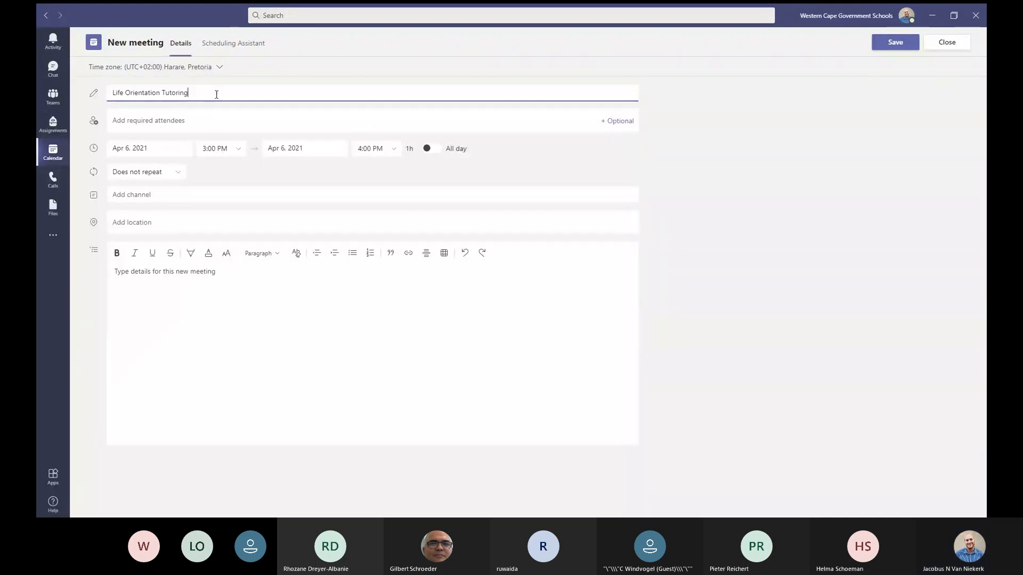
Step: Add two required attendees by their e-mail addresses, including an external guest
left_click(196, 121)
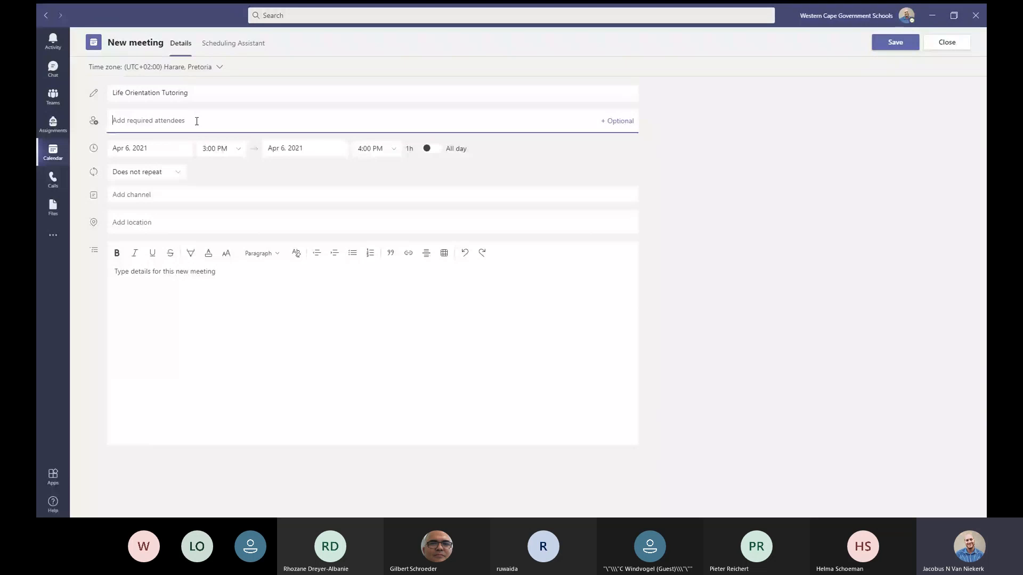
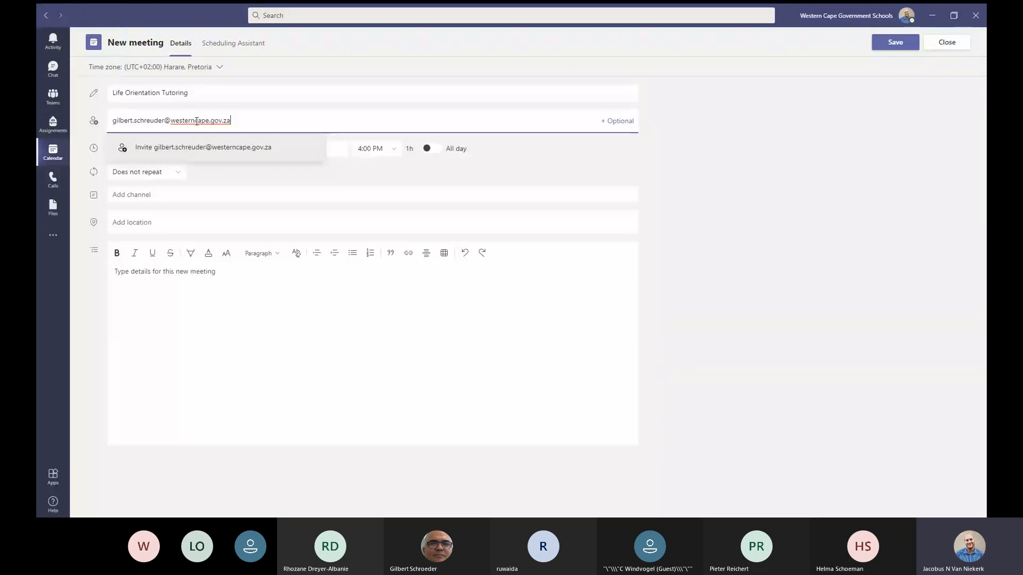
key("Return")
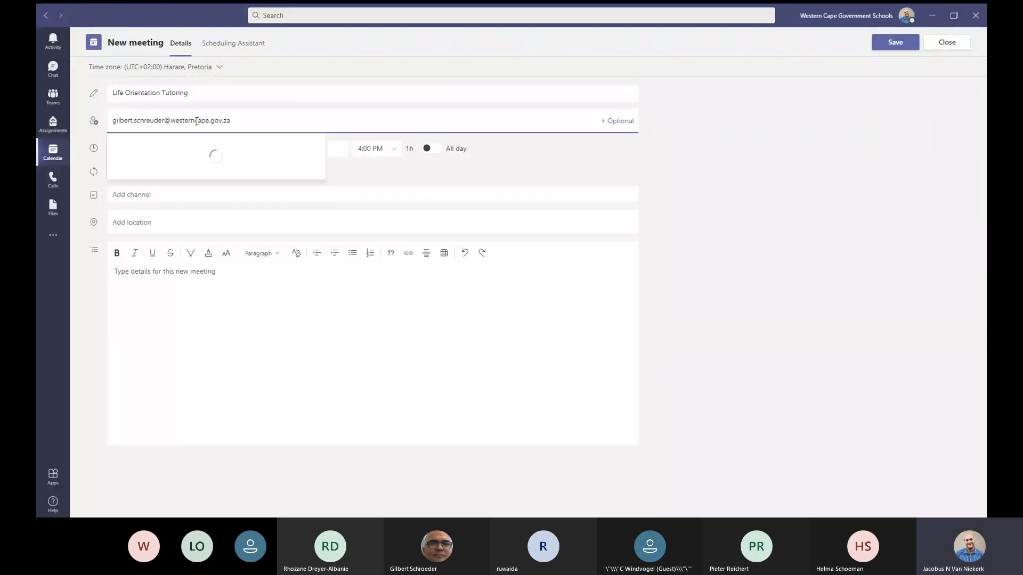
type(",")
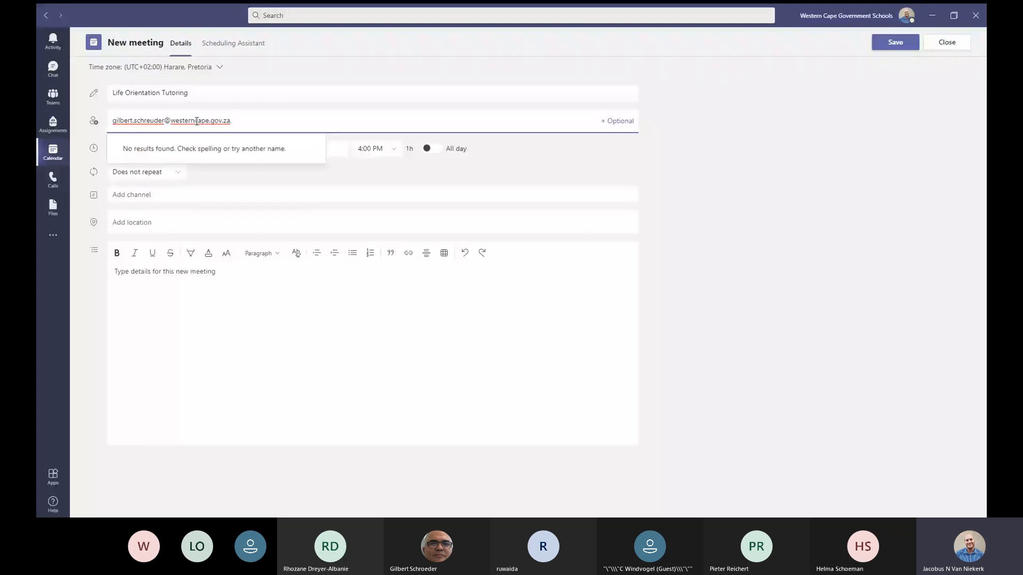
key("BackSpace")
key("BackSpace")
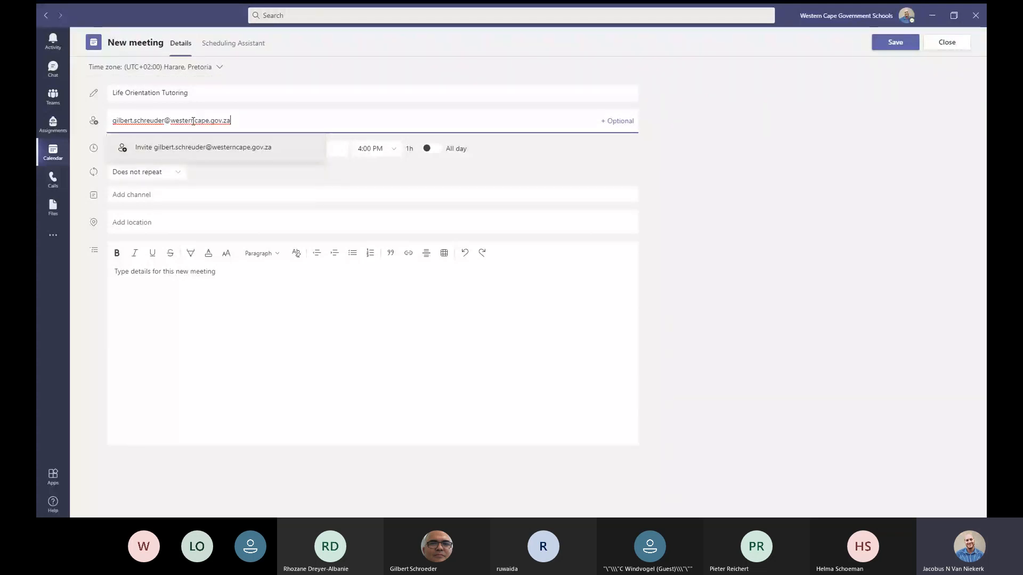
left_click(217, 149)
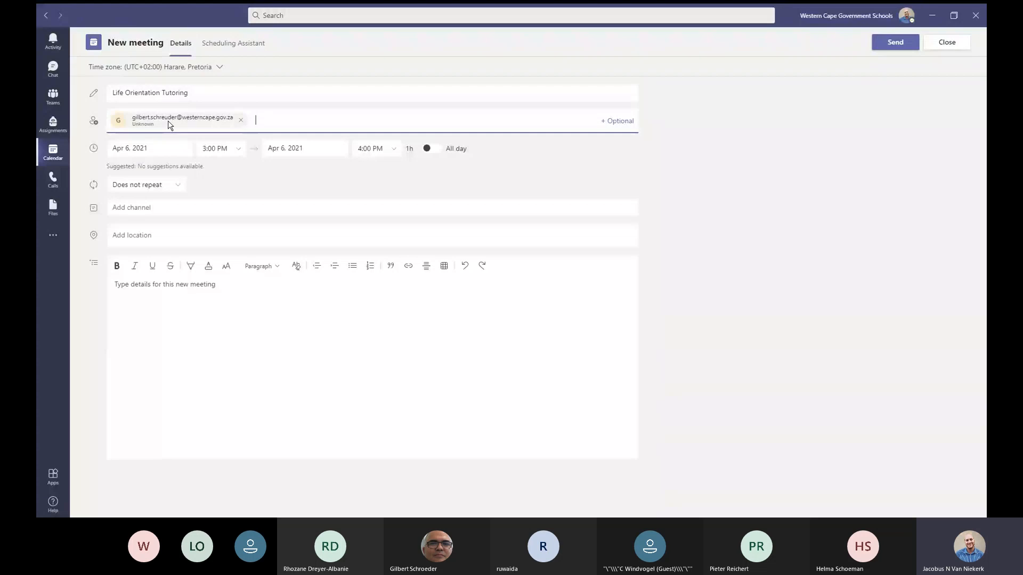
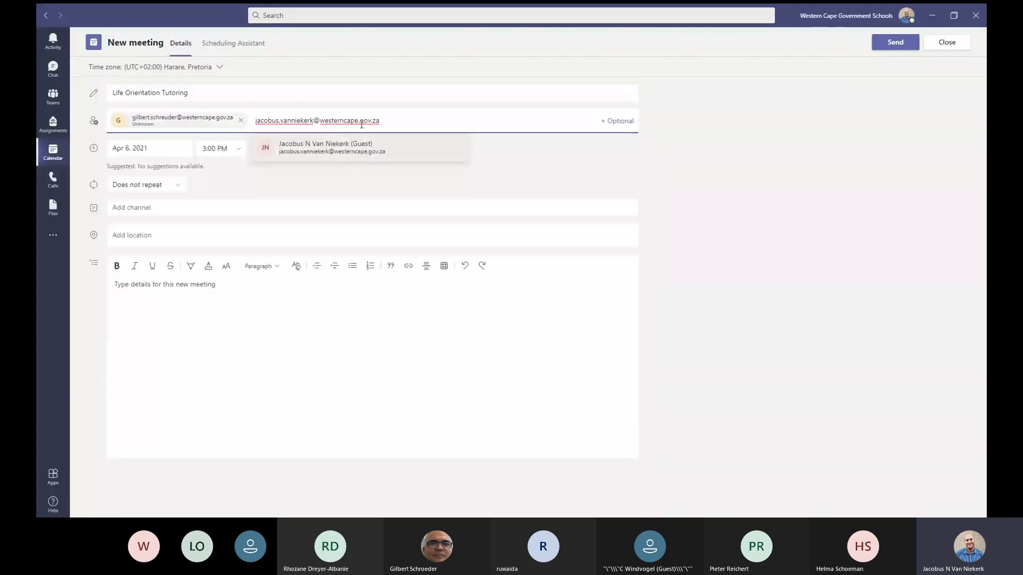
left_click(336, 146)
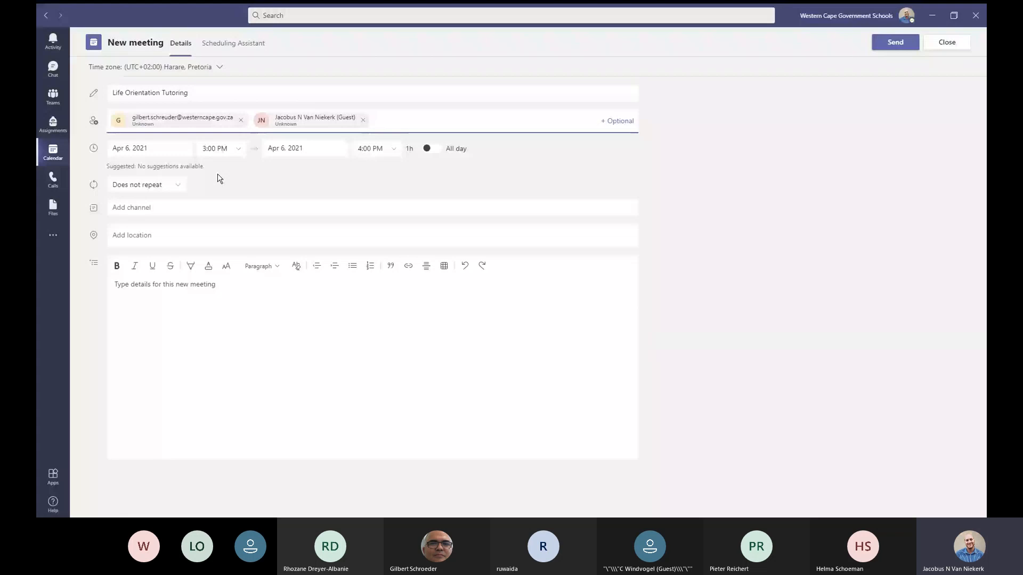
Step: Set the meeting to repeat Weekly, every Tuesday starting 4/6/21
left_click(179, 187)
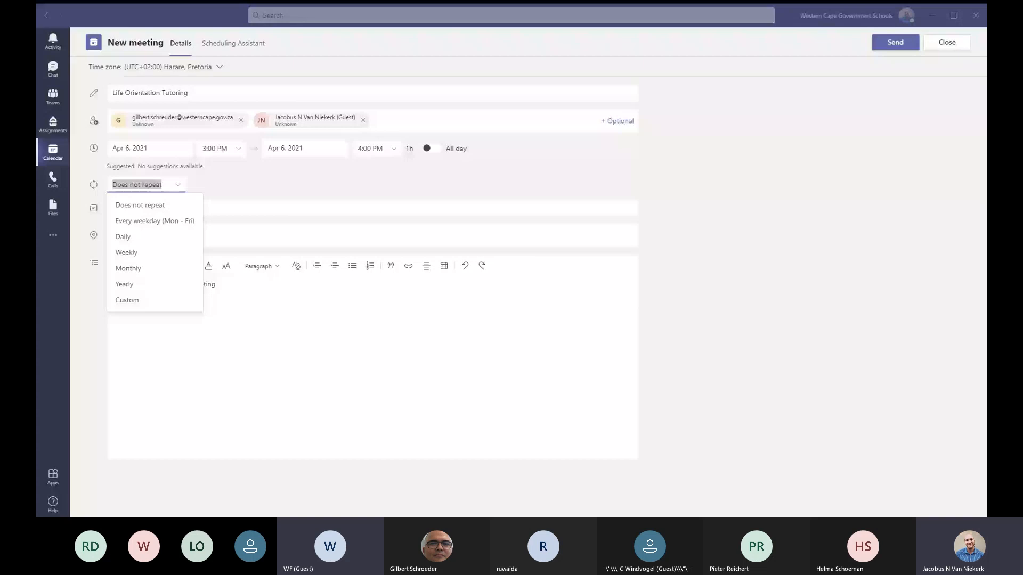
key("alt+Tab")
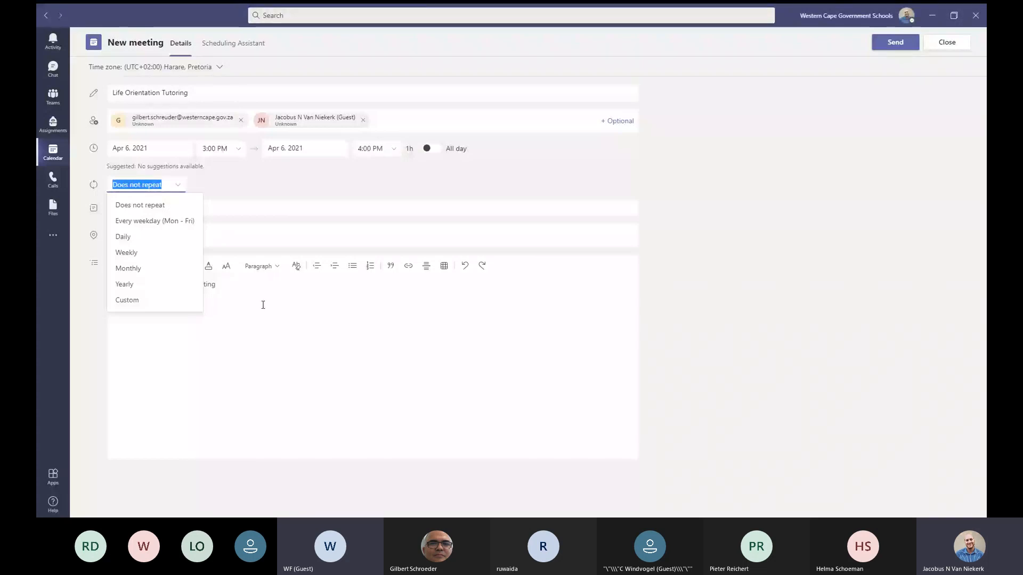
left_click(262, 305)
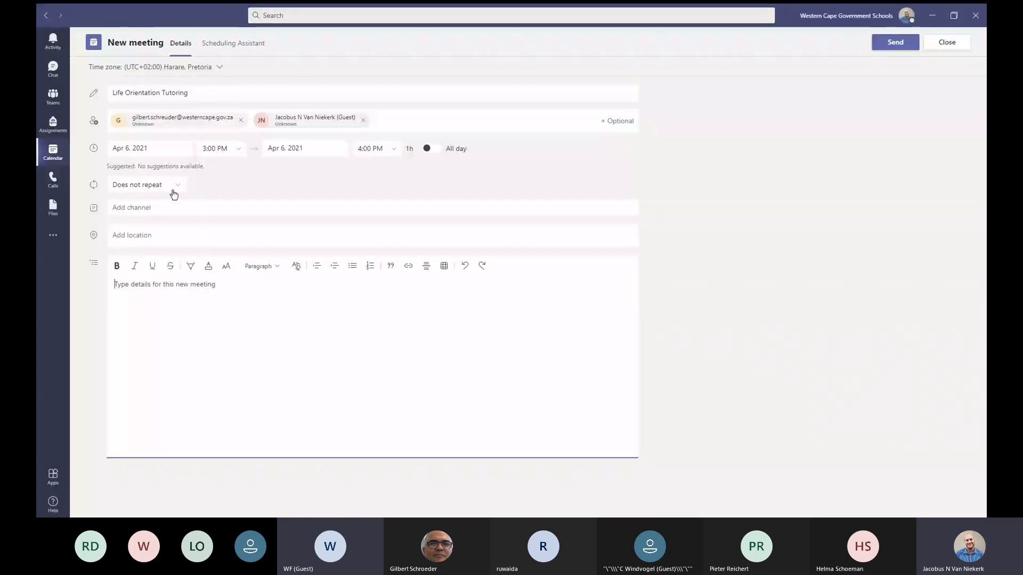
left_click(172, 193)
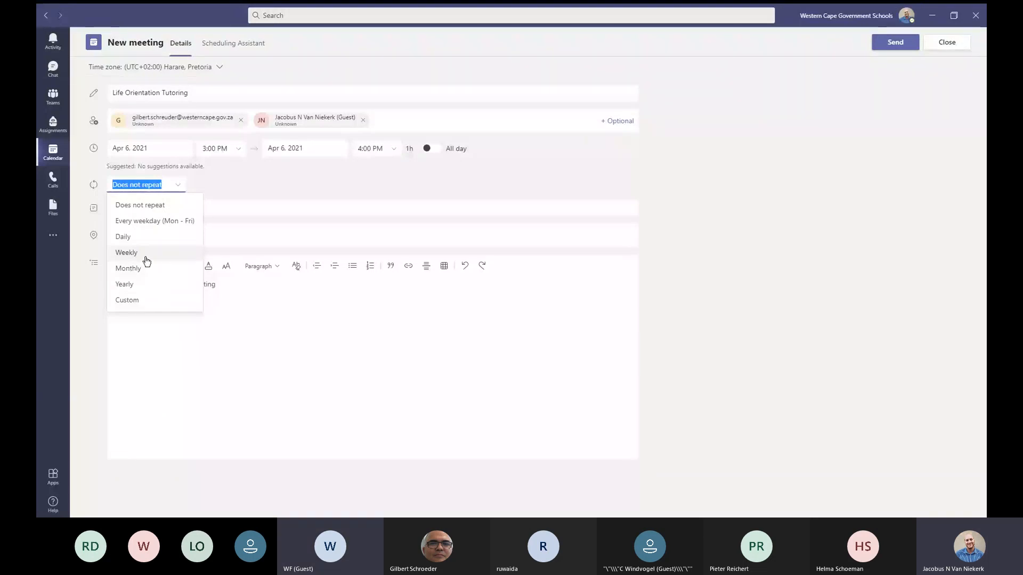
left_click(146, 253)
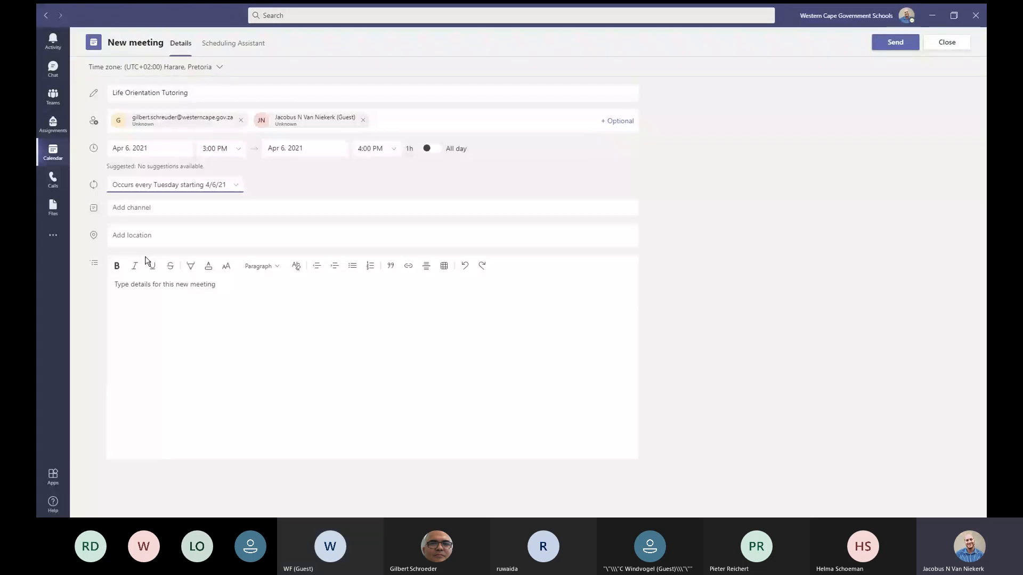
left_click(220, 181)
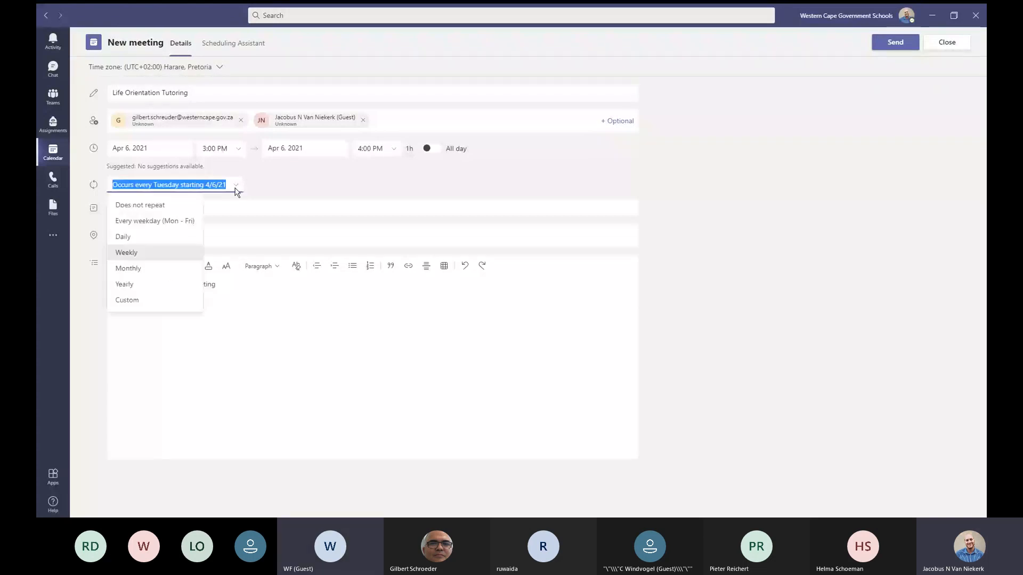
Step: Give the weekly recurrence a custom end date of April 30, 2021, and save it
left_click(137, 302)
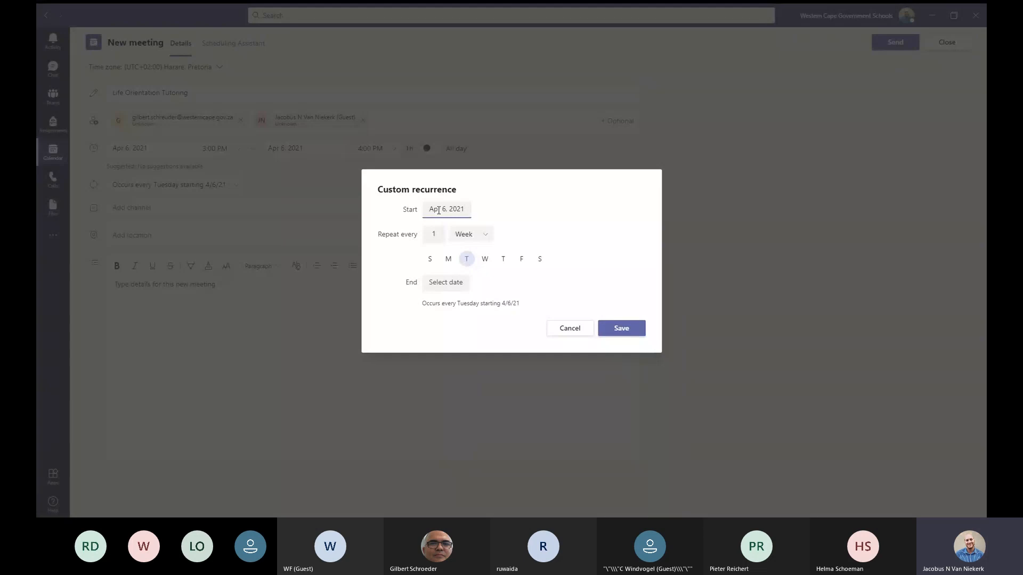
left_click(452, 283)
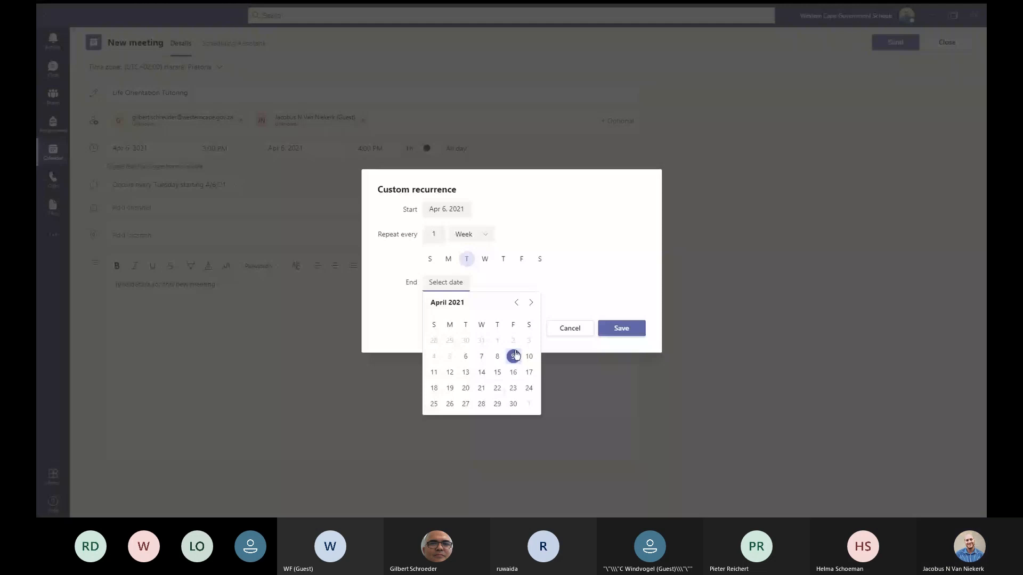
left_click(513, 404)
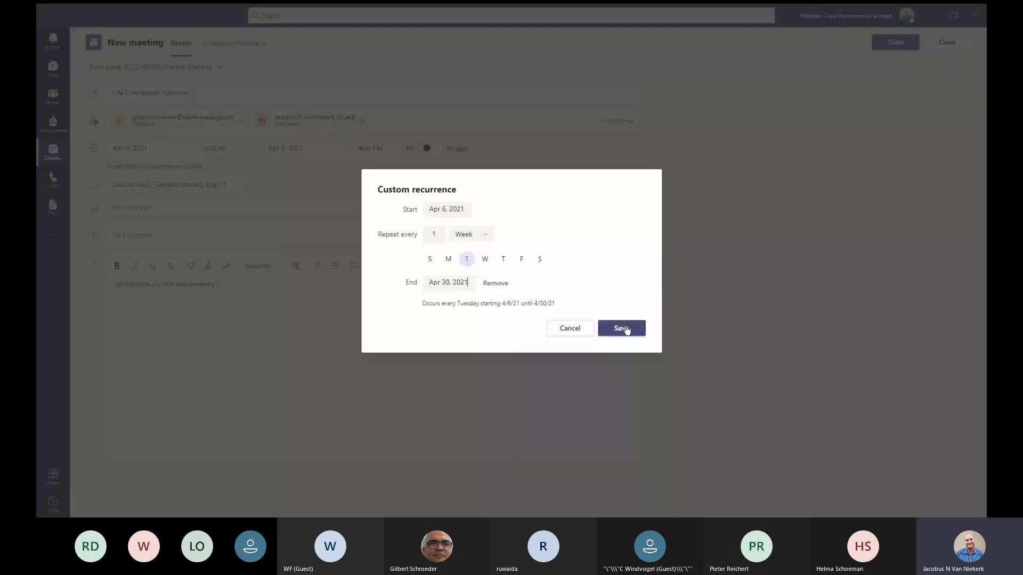
left_click(622, 329)
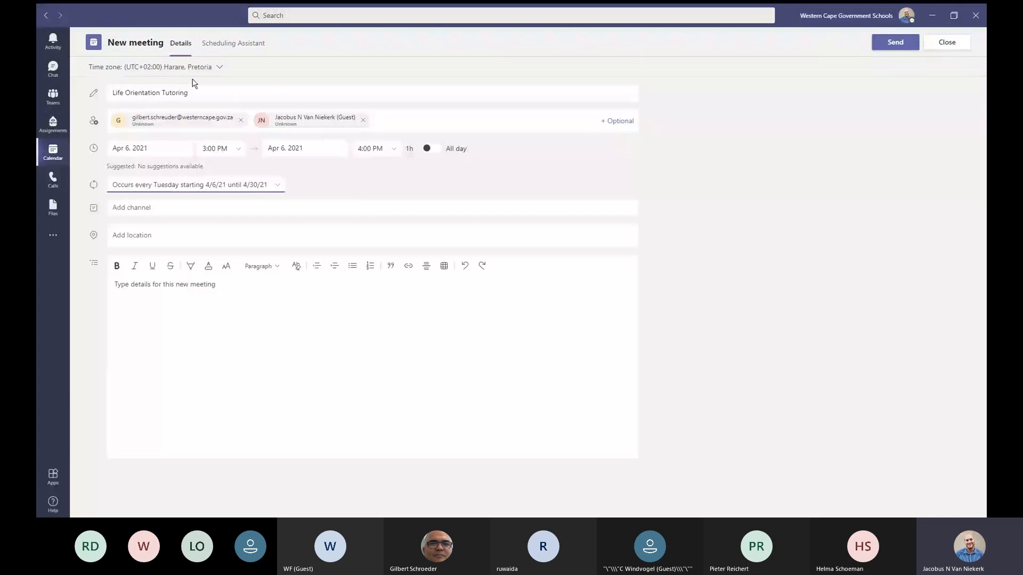
Step: Check the title and attendees, then send the recurring Tuesday 3–4 PM invitation
left_click(205, 94)
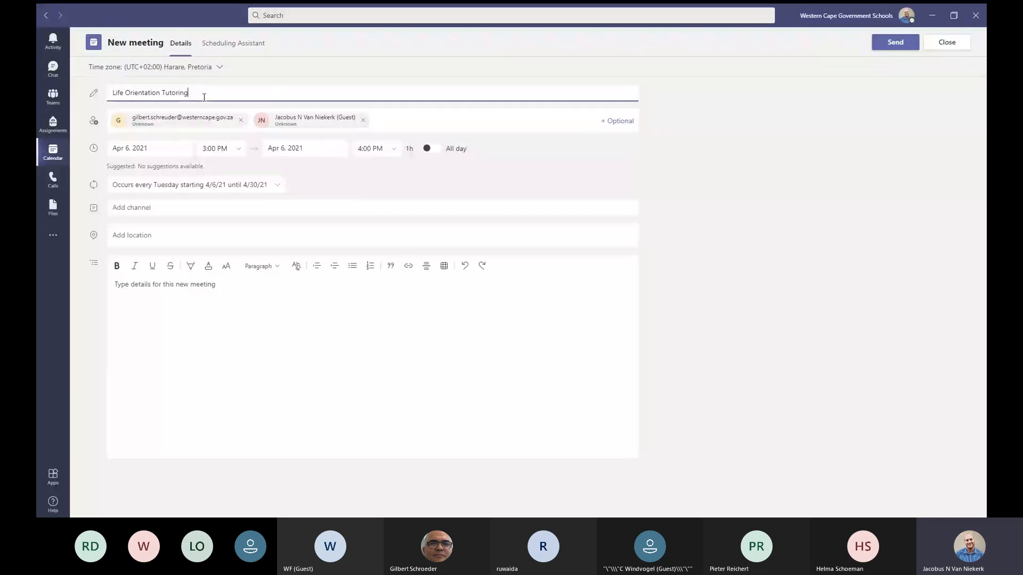
left_click(396, 119)
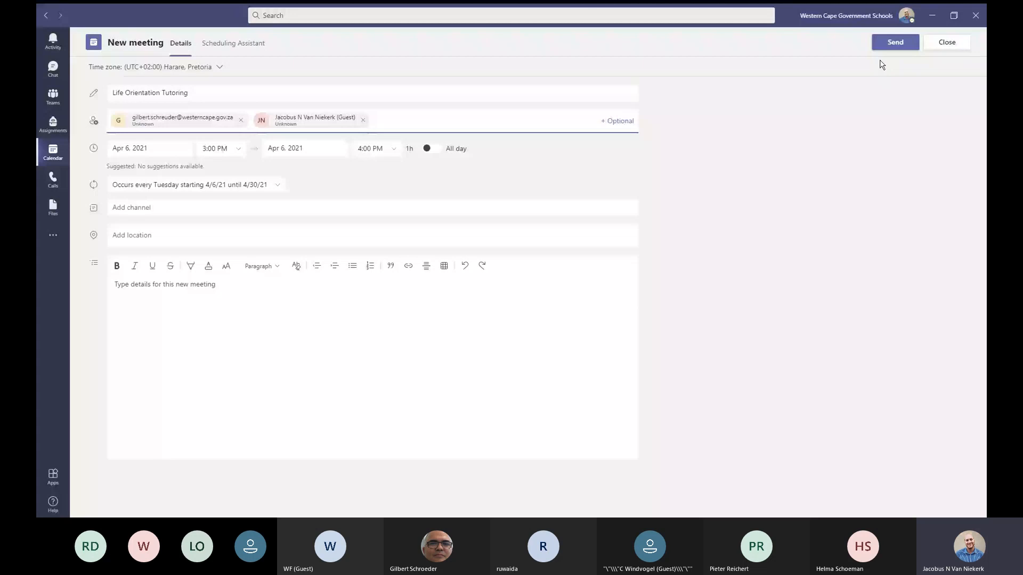
left_click(888, 43)
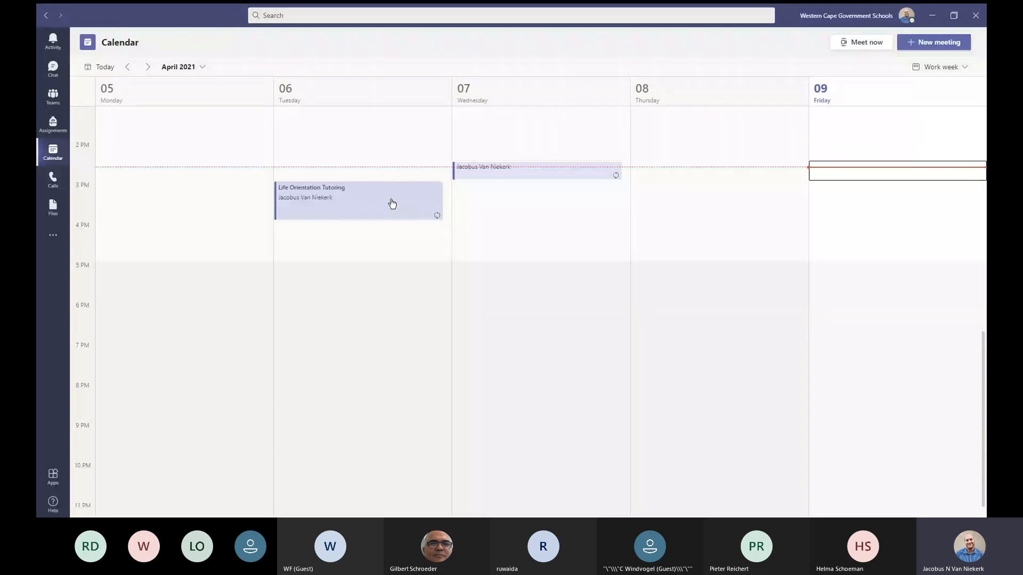
Step: Open the Life Orientation Tutoring meeting's details from the calendar, then close them to return to the calendar
double_click(333, 204)
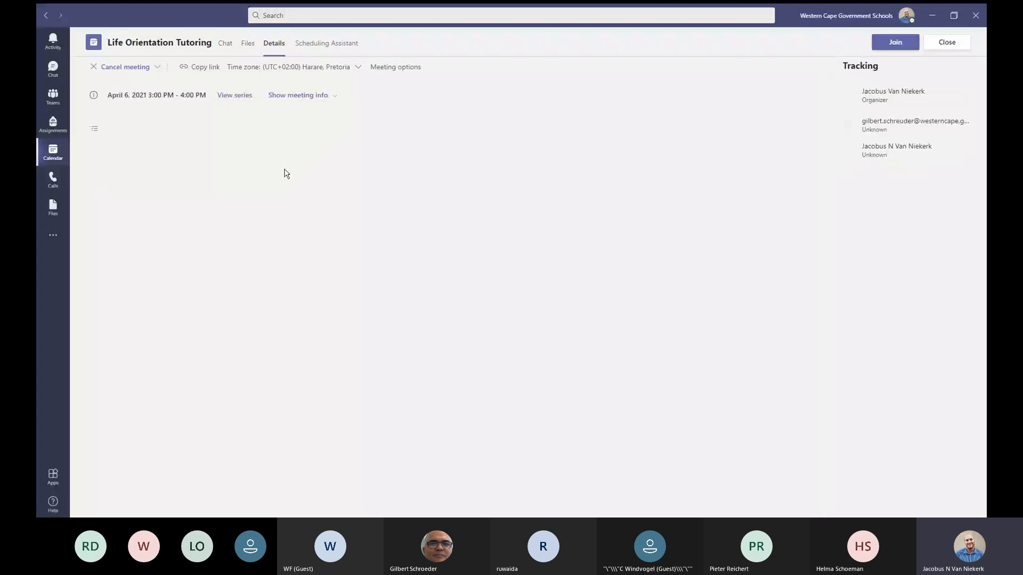
left_click(946, 42)
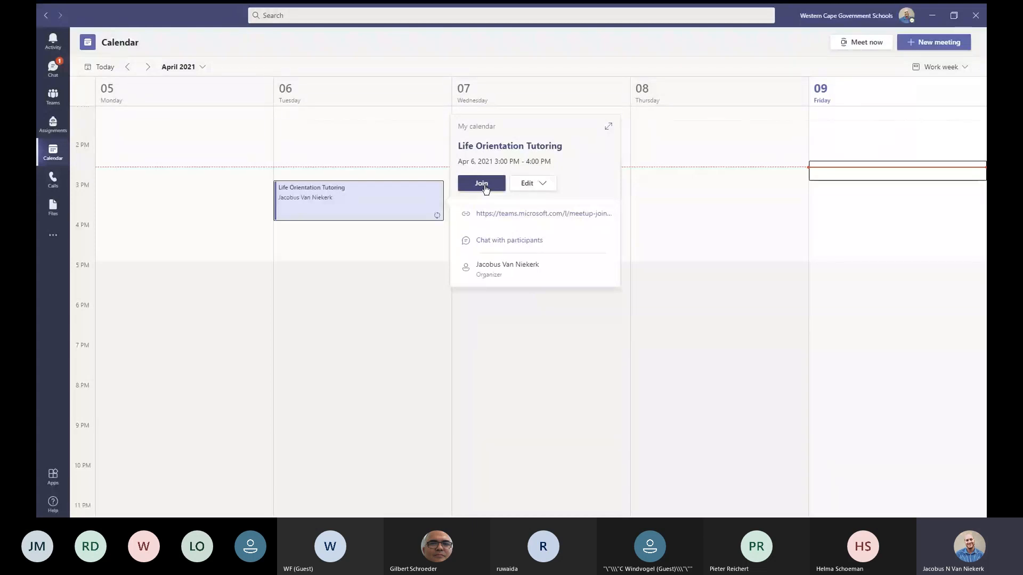
Step: Join the Life Orientation Tutoring meeting from its calendar card
left_click(482, 183)
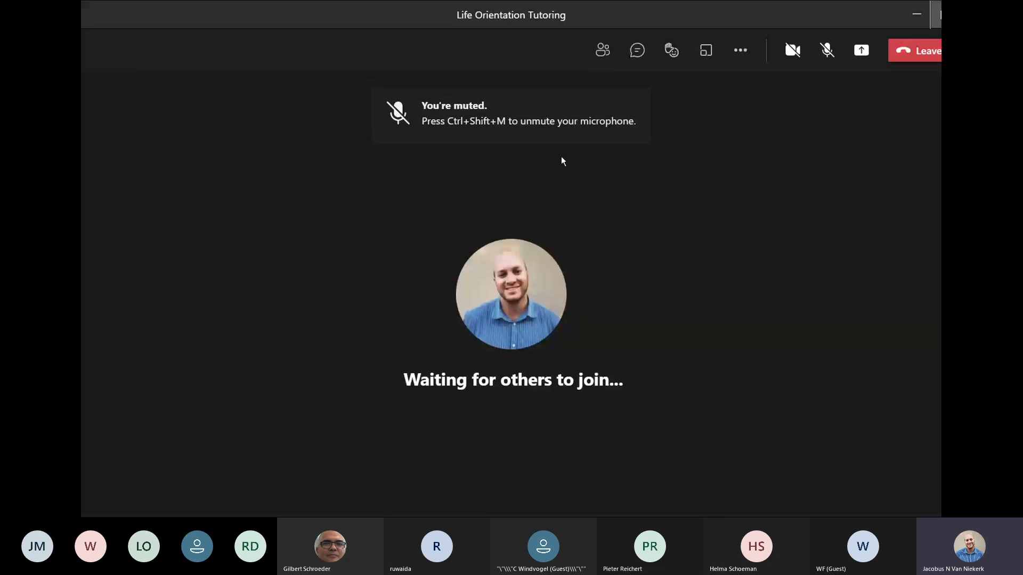
Step: Open Meeting options from the More actions menu and zoom the window out to fit them
left_click(740, 52)
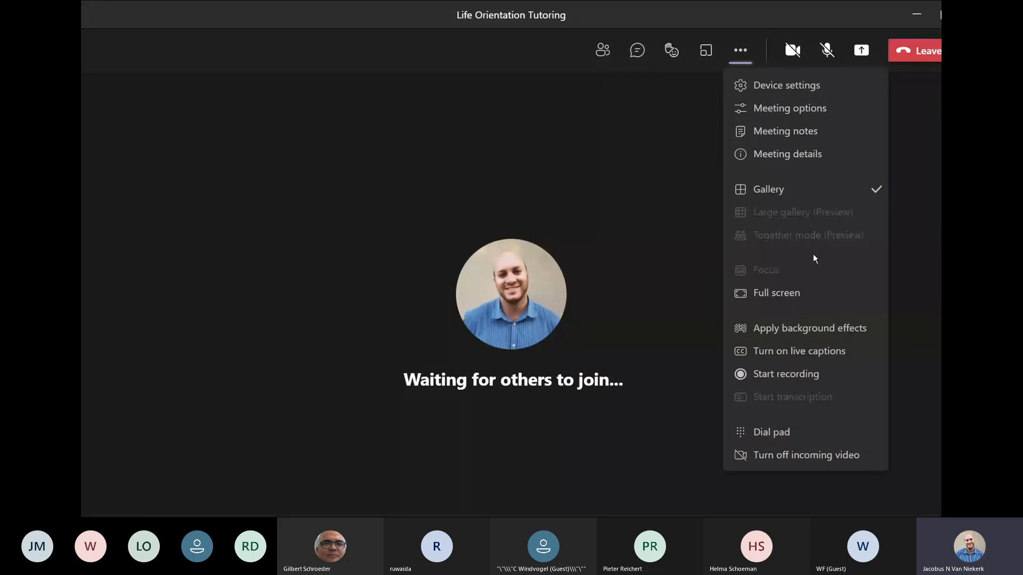
left_click(778, 114)
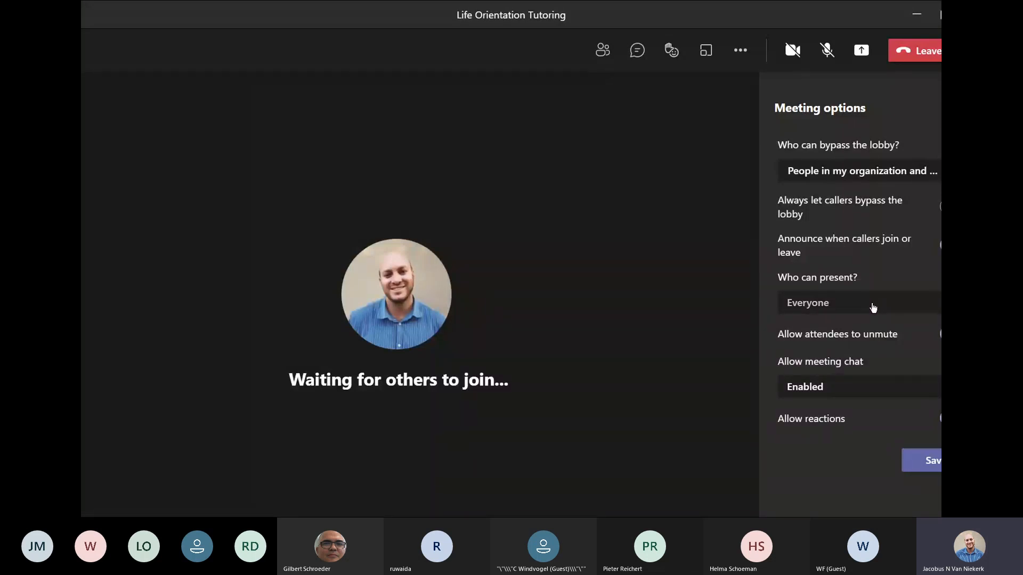
key("ctrl+minus")
key("ctrl+minus")
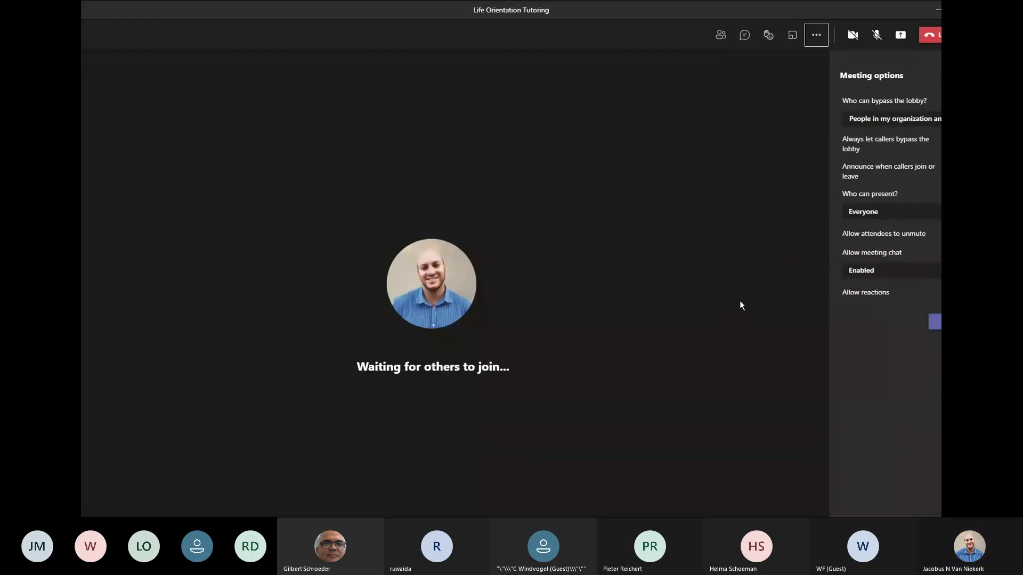
Step: Reopen Meeting options and restore the meeting window from maximised
left_click(975, 75)
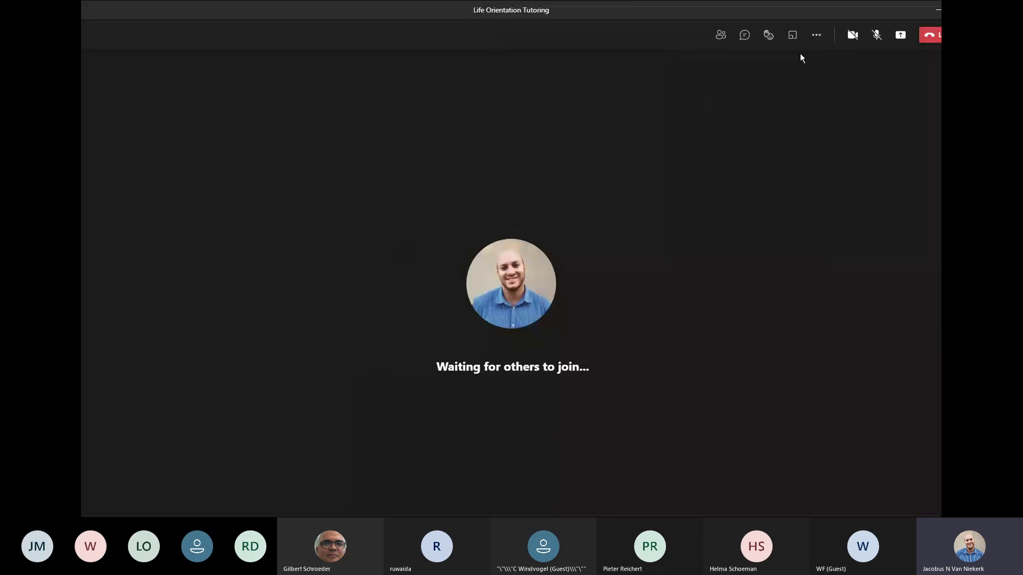
left_click(814, 38)
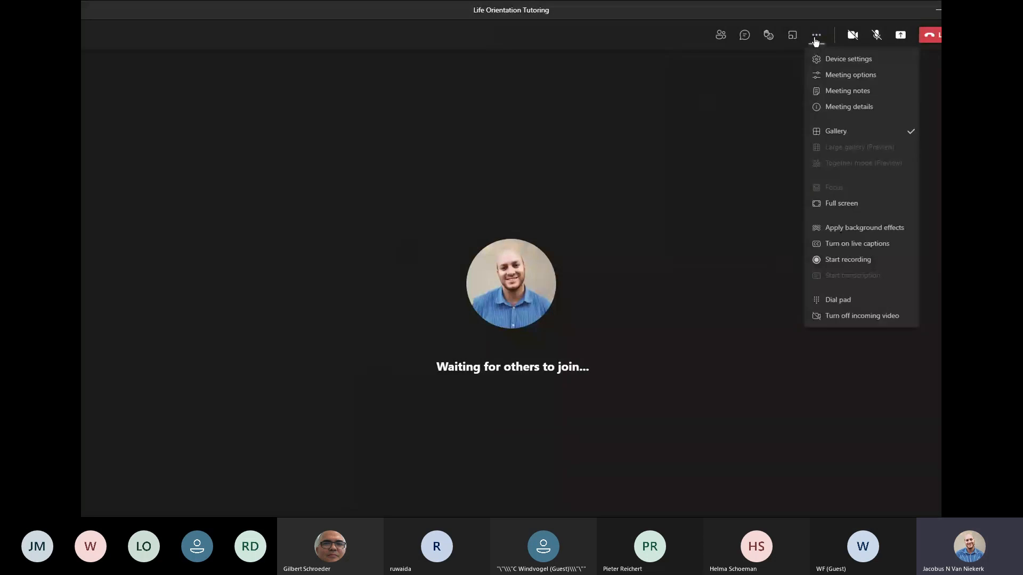
left_click(821, 75)
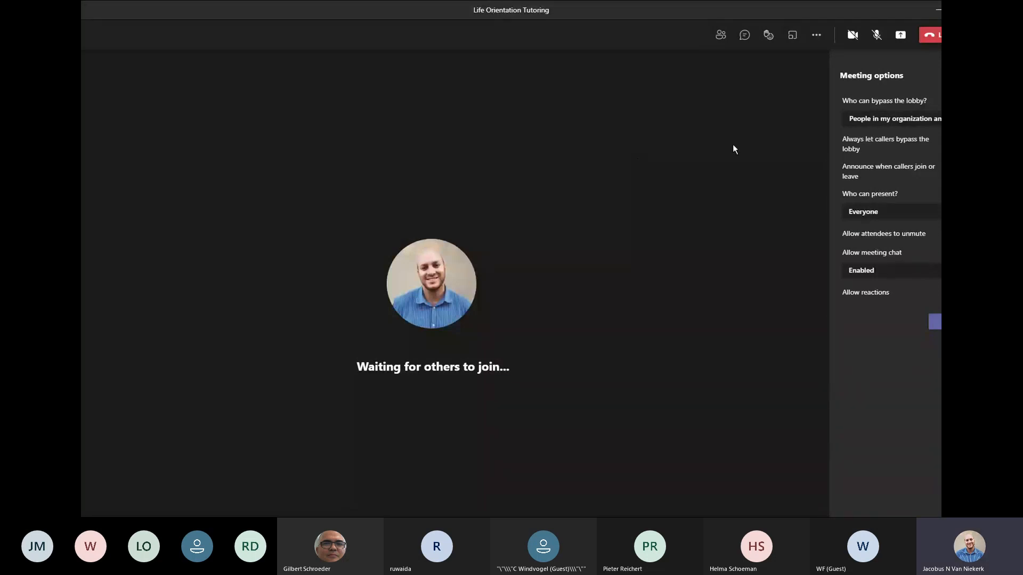
left_click(958, 9)
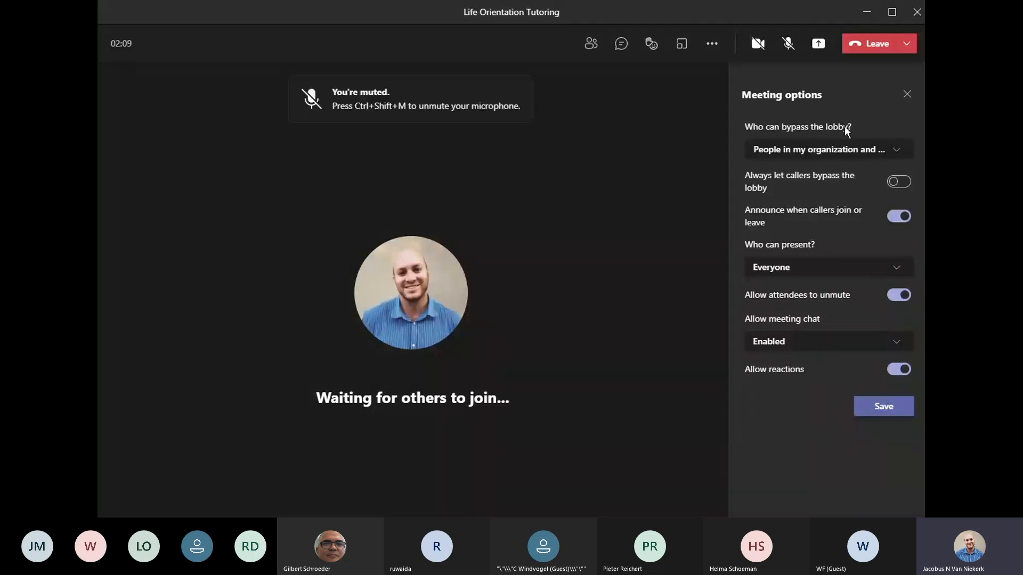
Step: Let Everyone bypass the lobby and turn off join/leave announcements
left_click(899, 154)
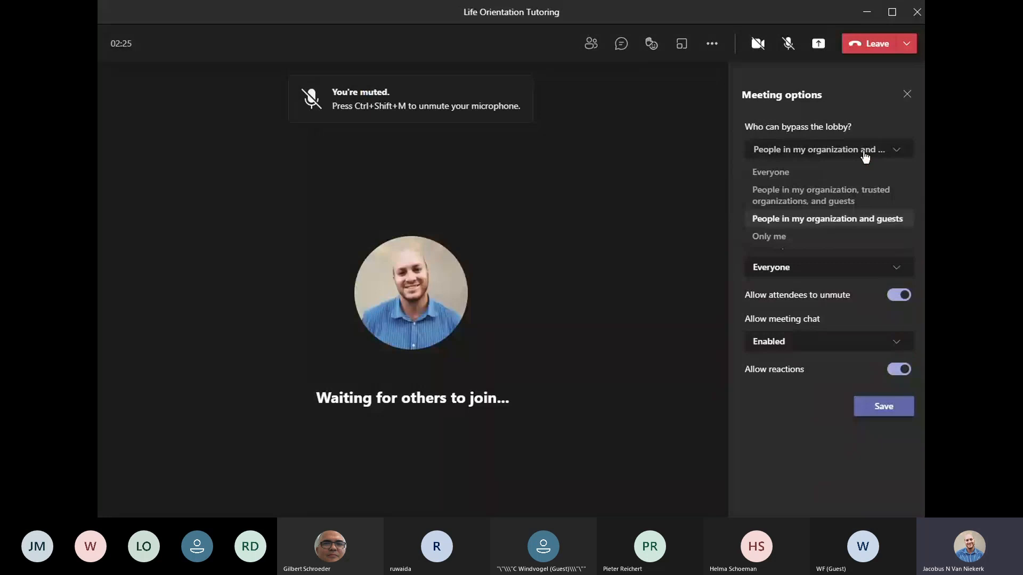
left_click(795, 173)
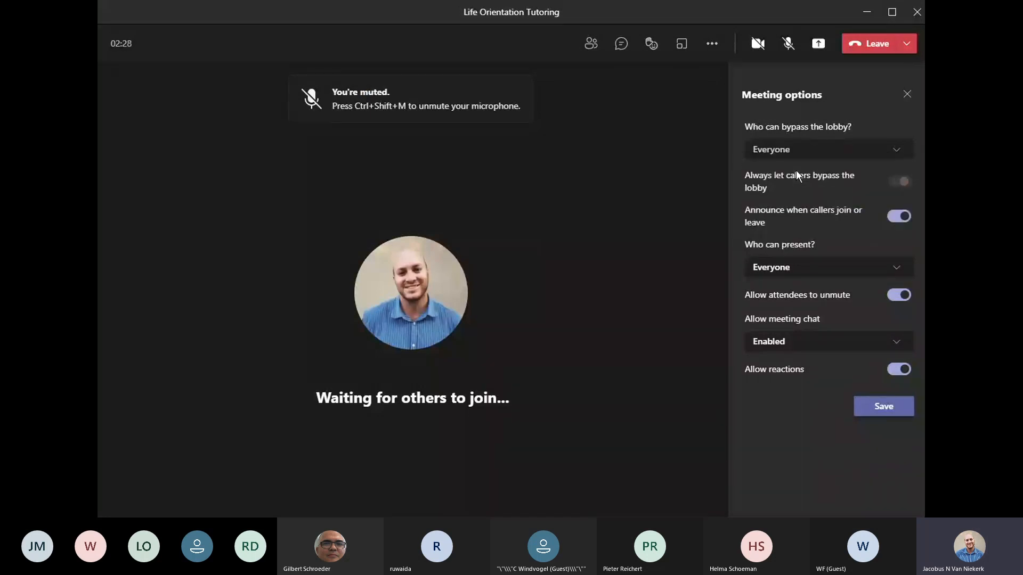
left_click(897, 223)
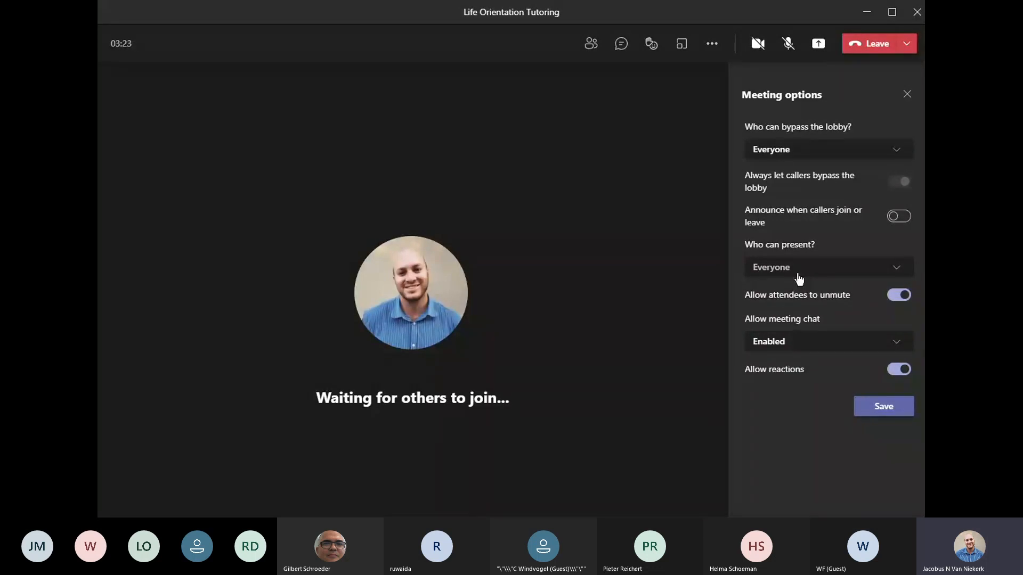
Step: Set 'Who can present?' to Only me and turn off 'Allow attendees to unmute'
left_click(847, 274)
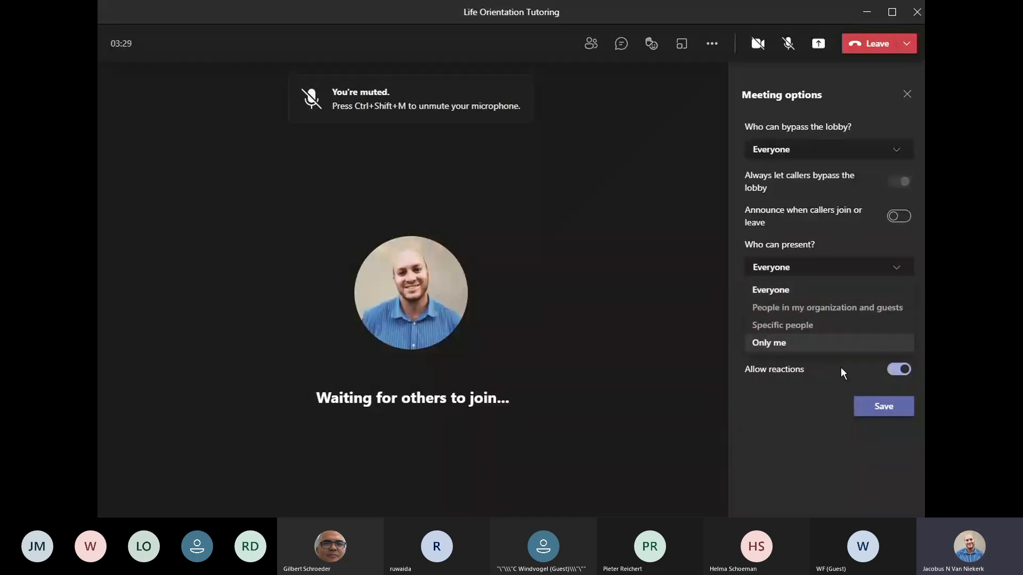
left_click(783, 345)
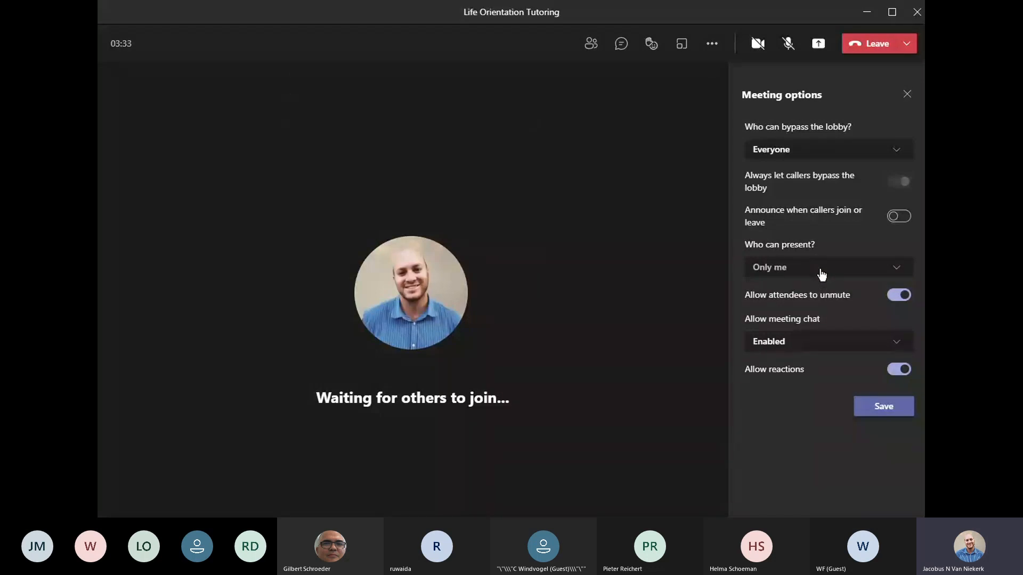
left_click(898, 297)
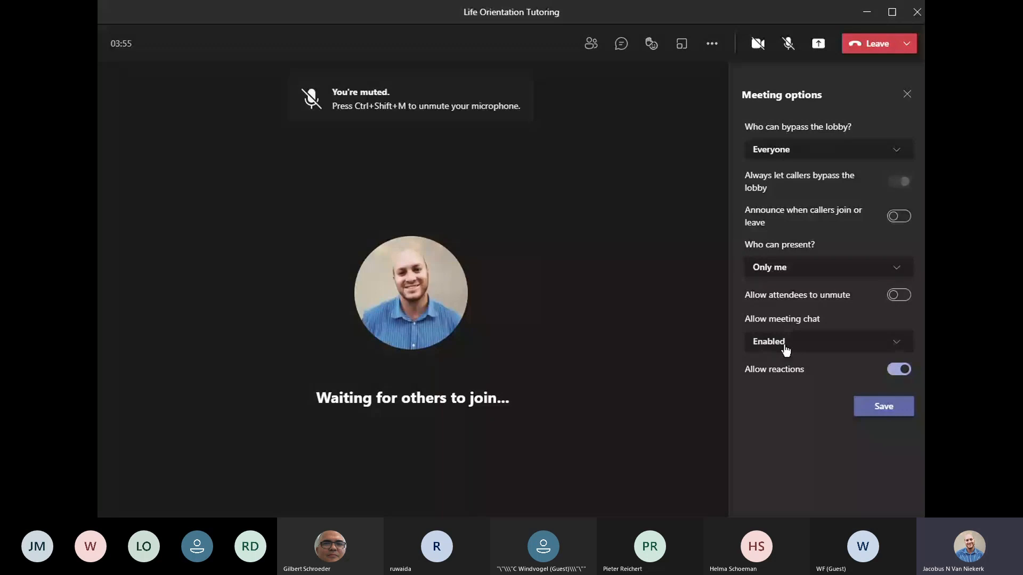
Step: Set the 'Allow meeting chat' dropdown to In-meeting only
left_click(831, 350)
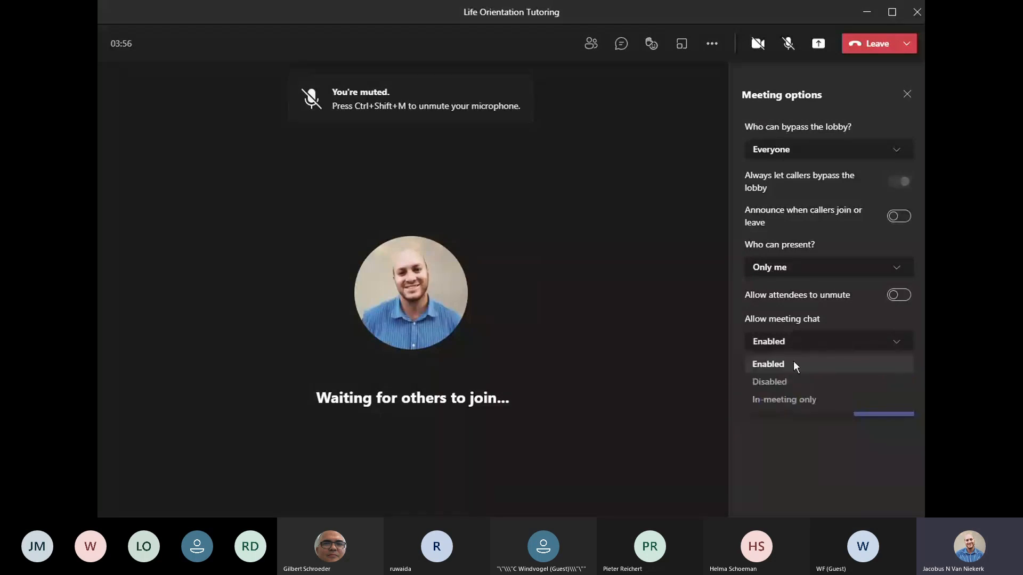
left_click(789, 366)
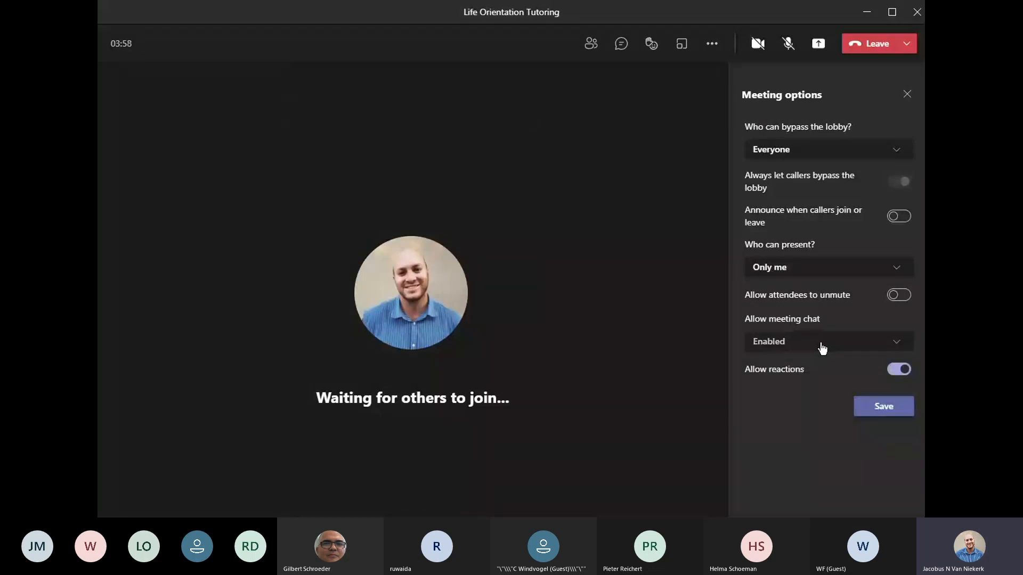
left_click(822, 347)
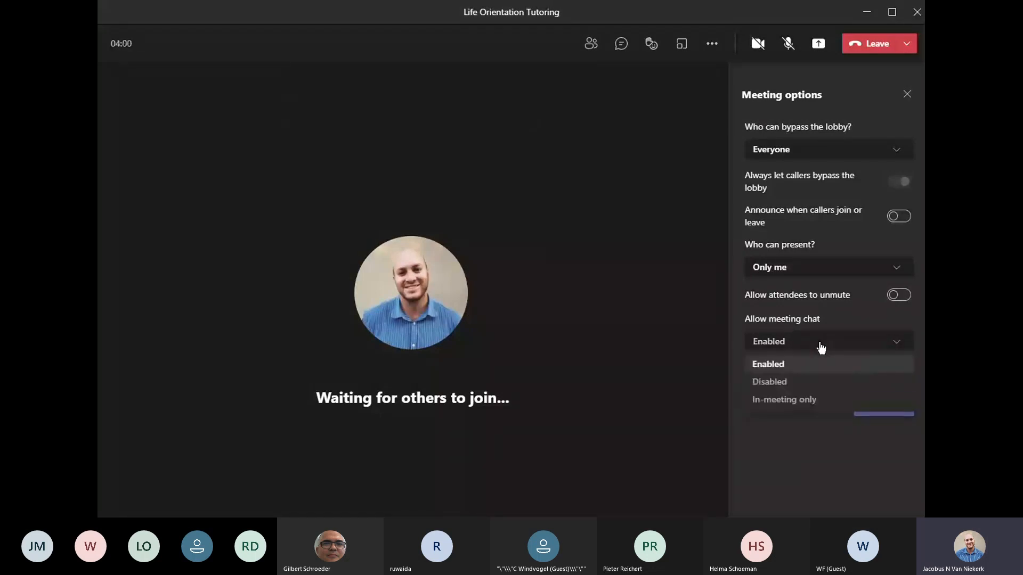
left_click(779, 400)
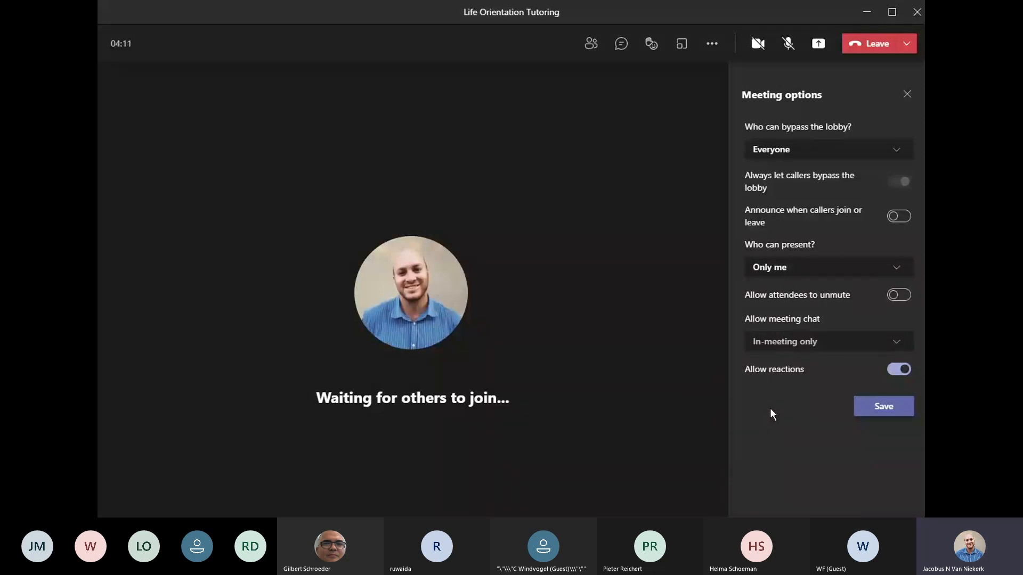
left_click(818, 347)
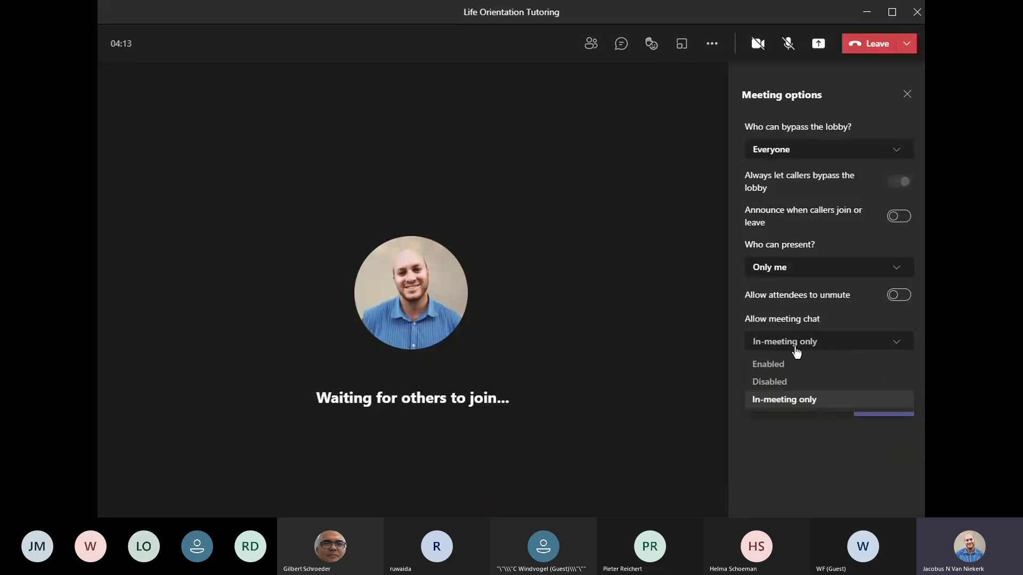
left_click(796, 399)
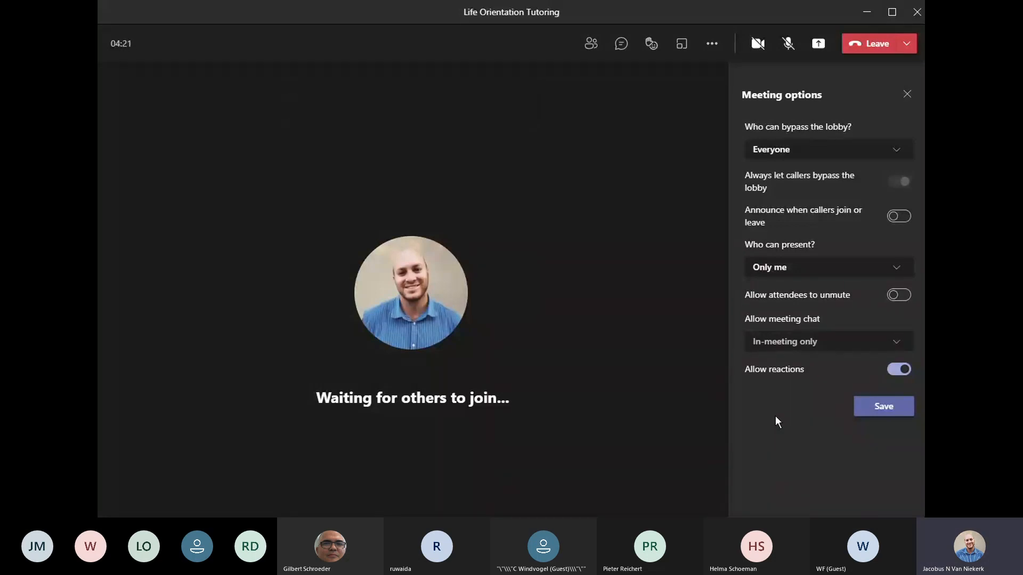
Step: Switch 'Allow meeting chat' back to Enabled and save the options
left_click(791, 342)
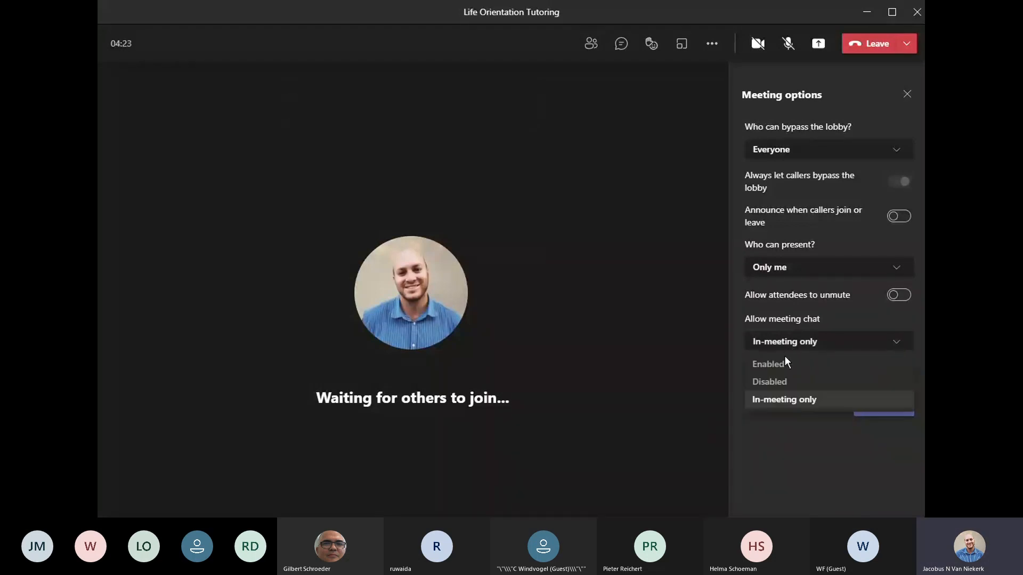
left_click(780, 364)
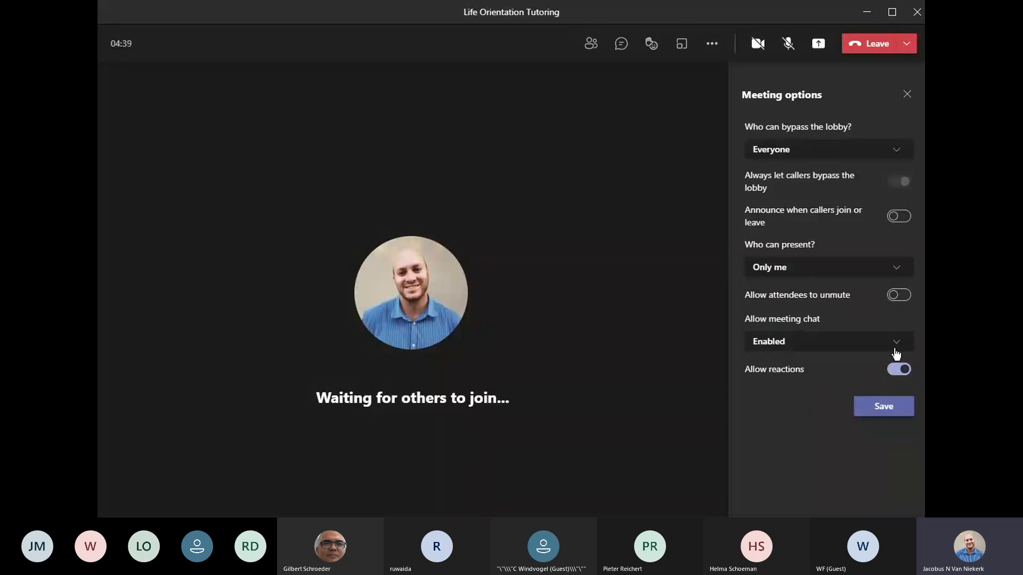
left_click(884, 410)
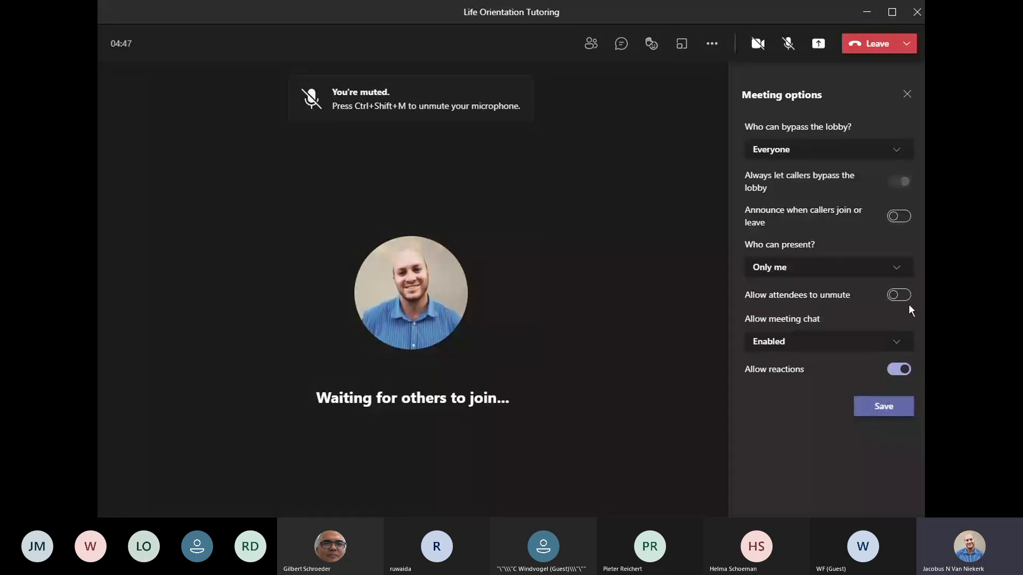
Step: Save the Meeting options and close the options panel
left_click(890, 410)
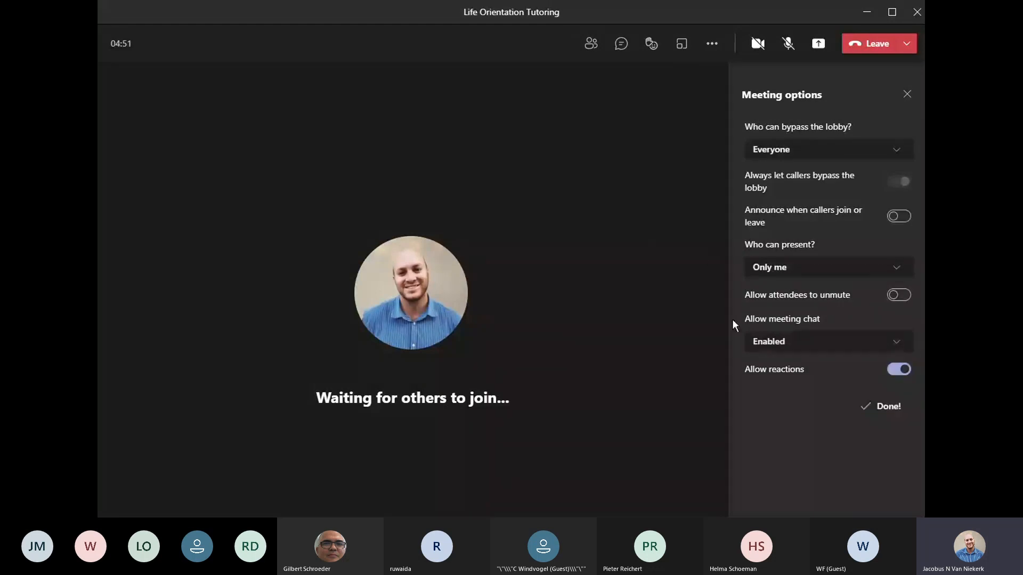
left_click(907, 95)
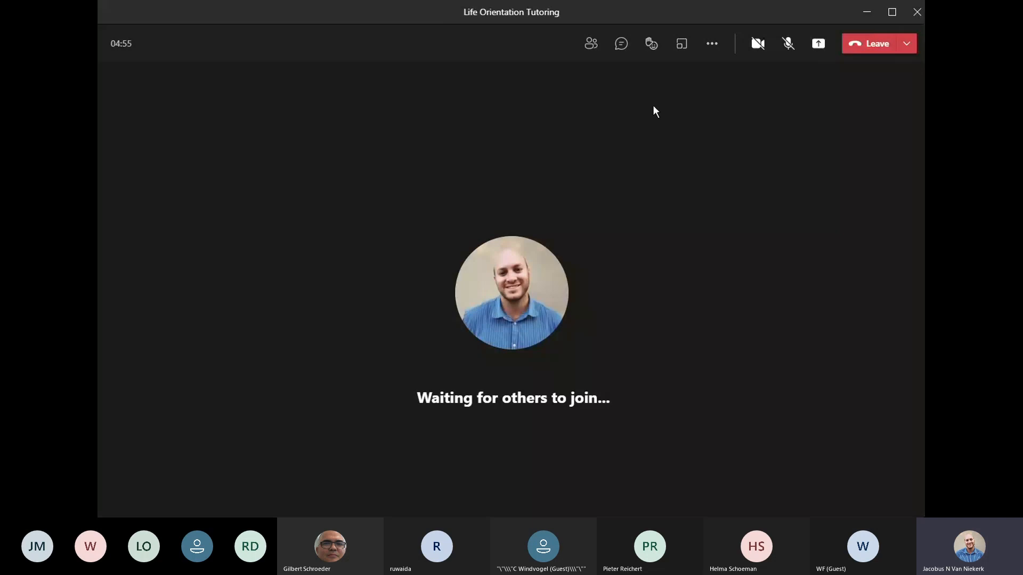